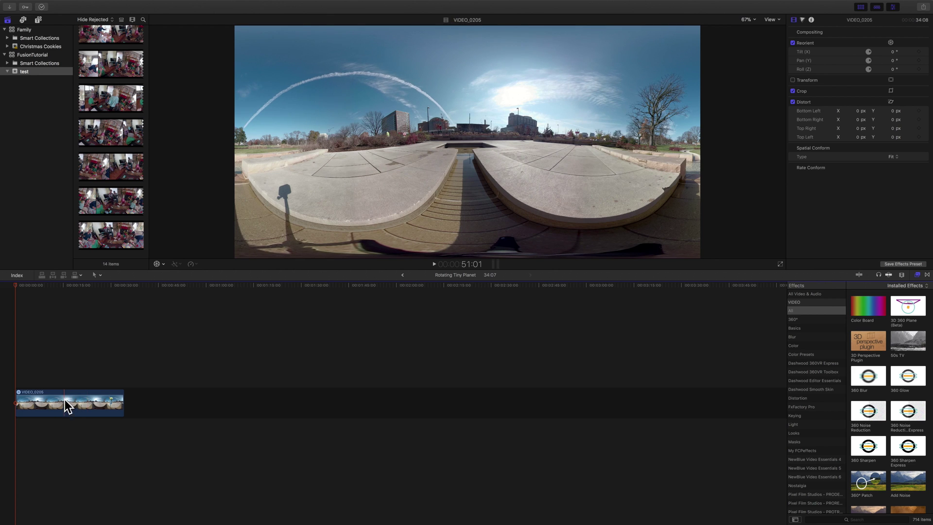
- Apply the Dashwood 360VR Toolbox Stereographic "Little Planet" effect to the timeline clip and set its Scale to 1.3
click(46, 381)
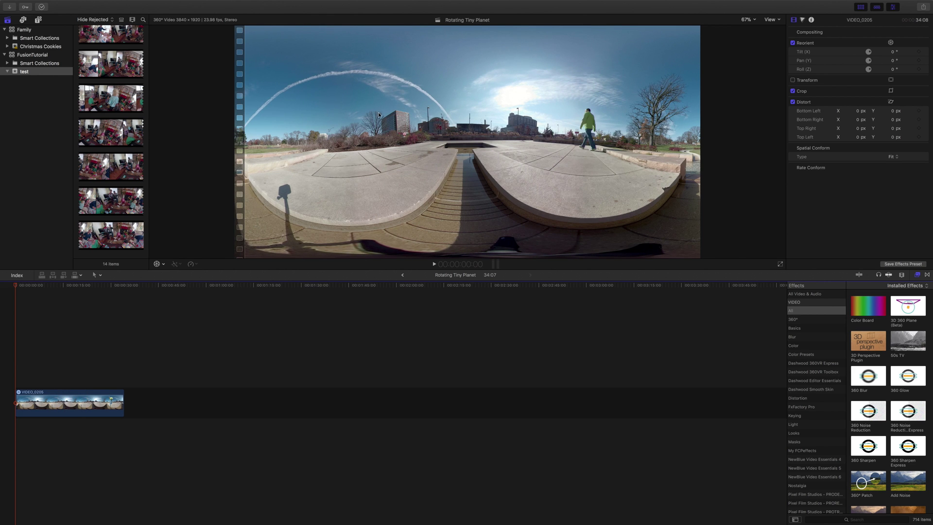
click(72, 396)
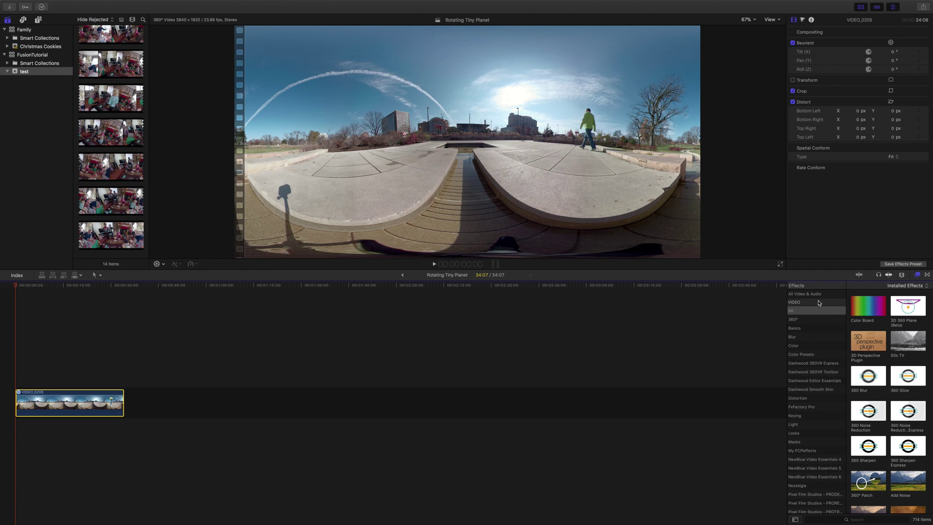
click(810, 374)
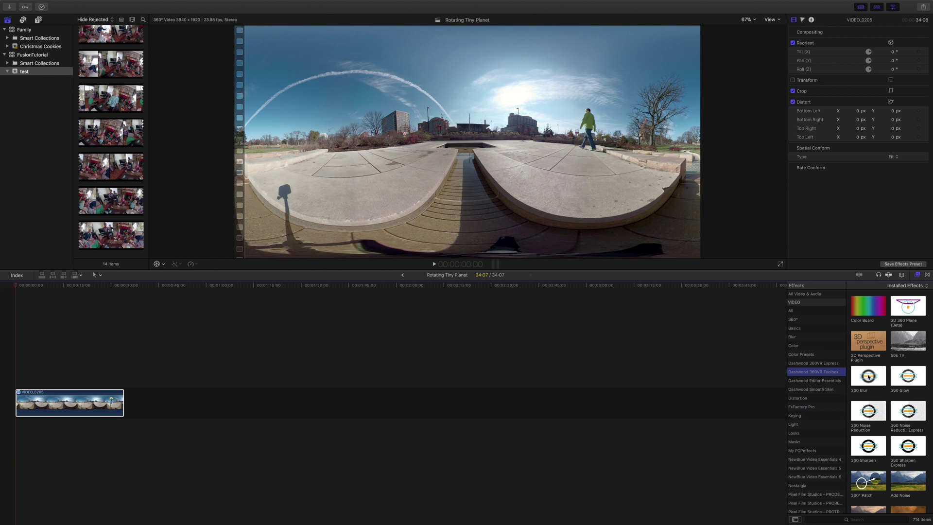
scroll(868, 375, down, 2)
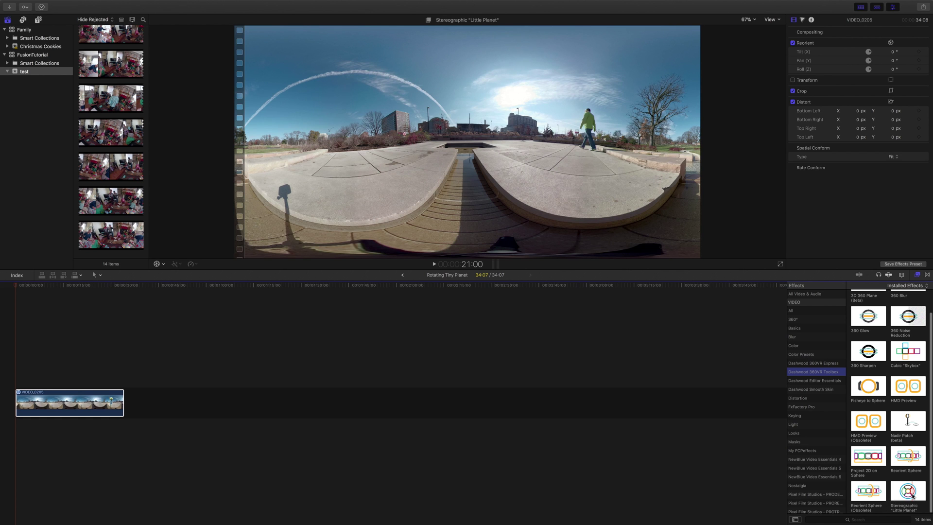
drag(913, 496, 89, 400)
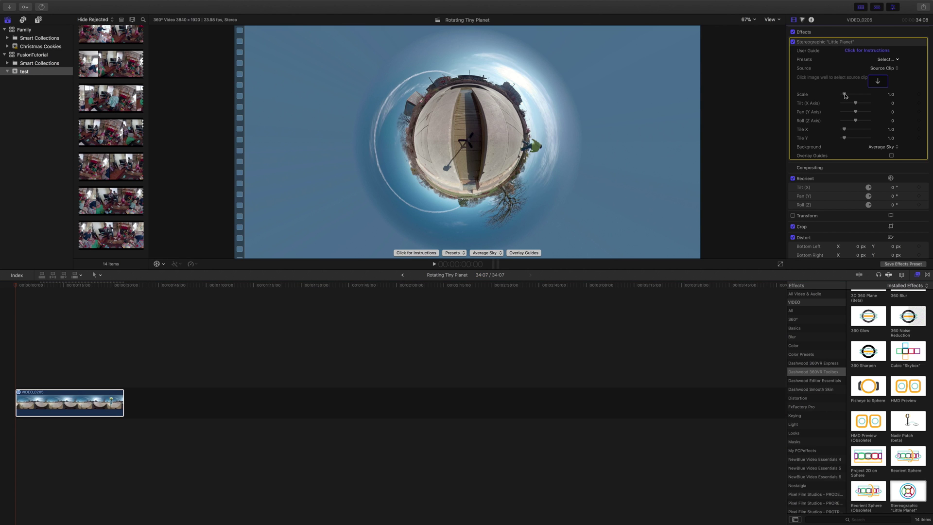
drag(845, 96, 847, 97)
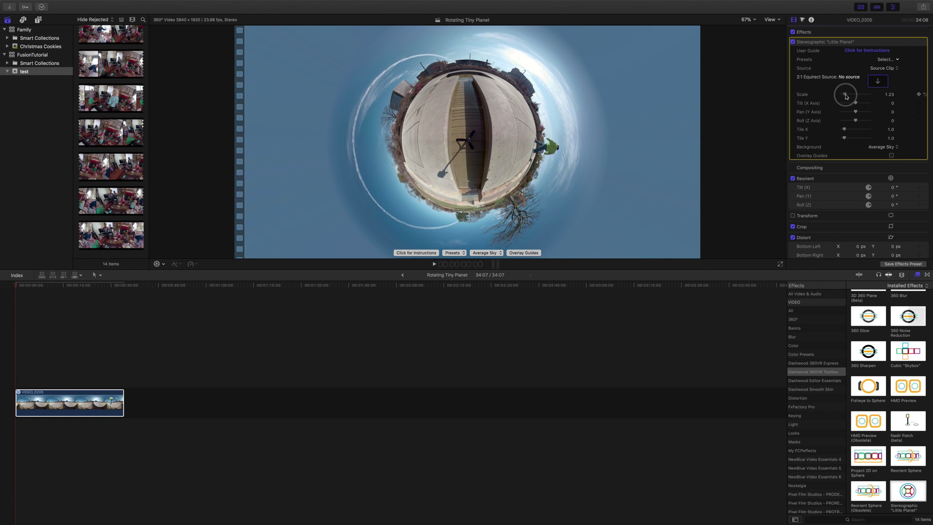
drag(846, 96, 846, 97)
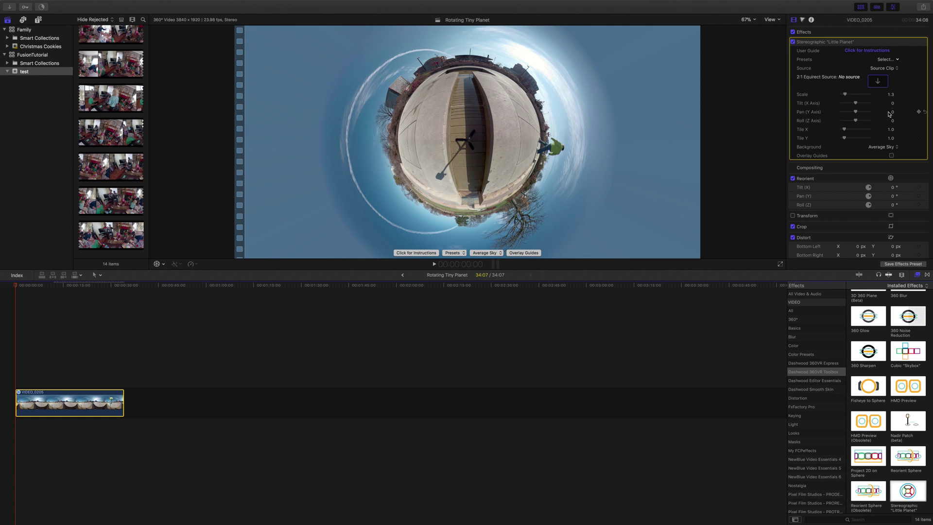
- Add a Pan (Y Axis) keyframe at the clip's start and set it to 94, bringing the walking person above the planet
click(920, 112)
drag(857, 112, 861, 115)
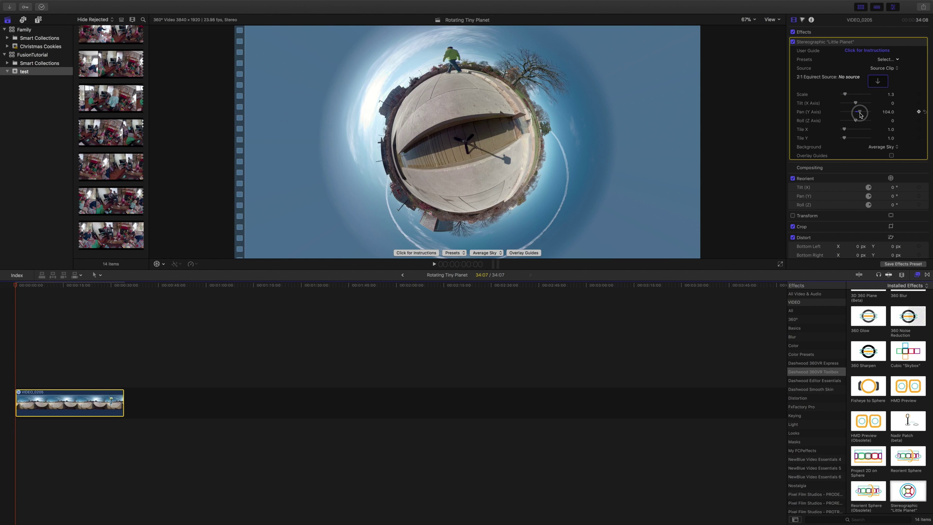
drag(859, 115, 860, 114)
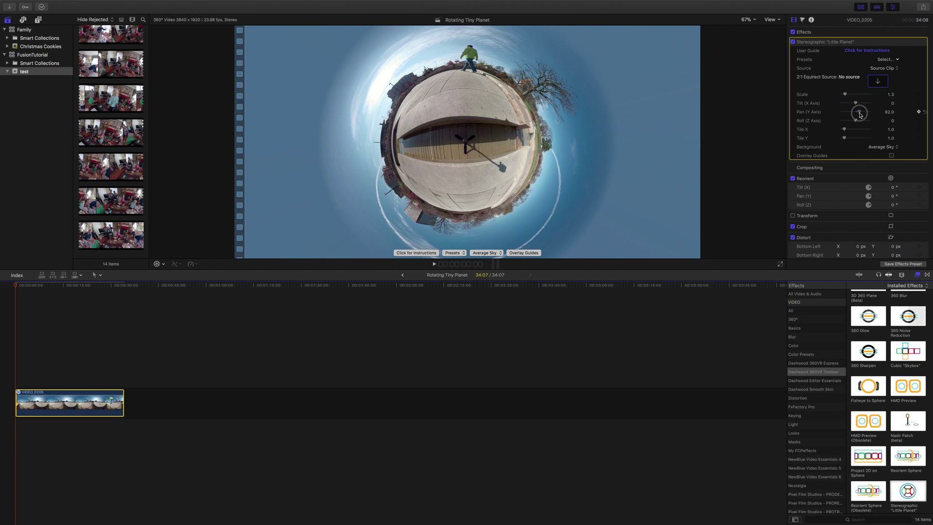
drag(860, 115, 861, 115)
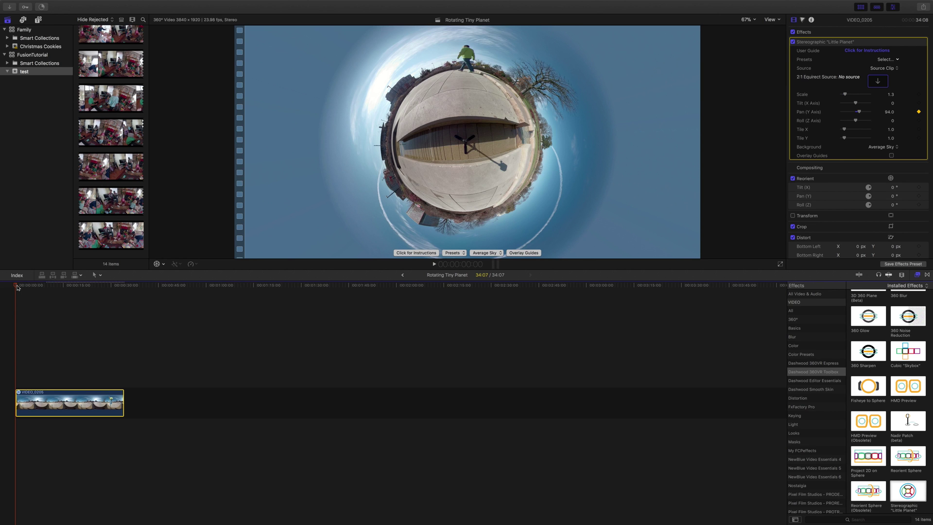
- Add a Pan (Y Axis) keyframe at 1:10 with a value of 73 to follow the walking person
key(space)
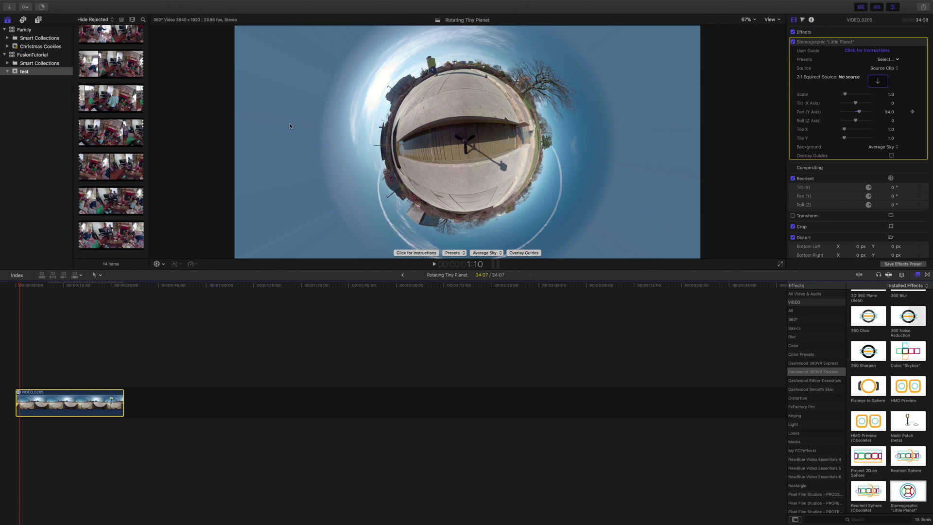
mouse_move(906, 113)
click(919, 112)
drag(861, 114, 860, 113)
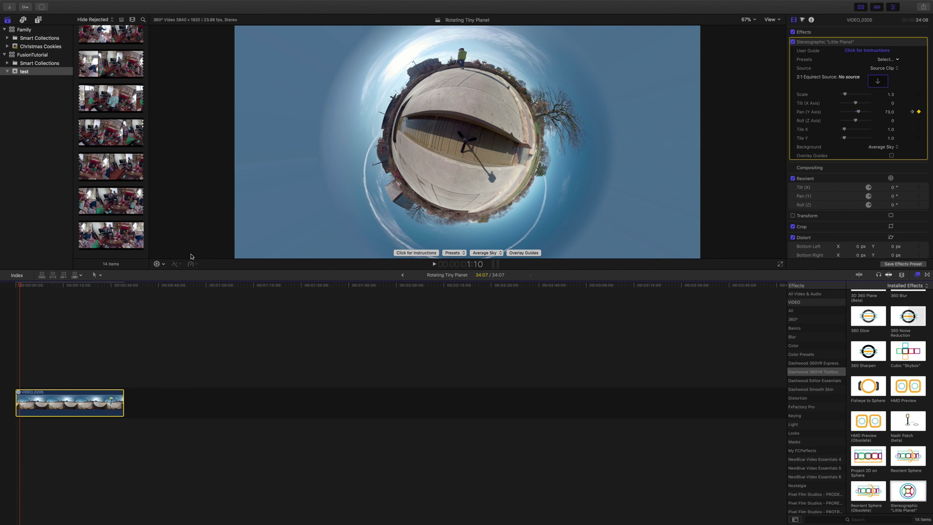
- Play the clip from the beginning to check the first stretch of the planet's rotation
click(434, 264)
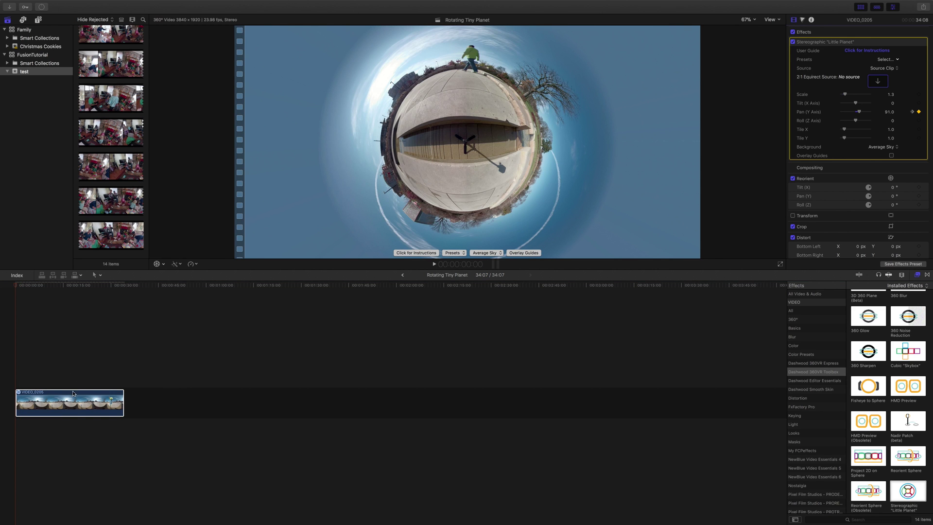
click(89, 390)
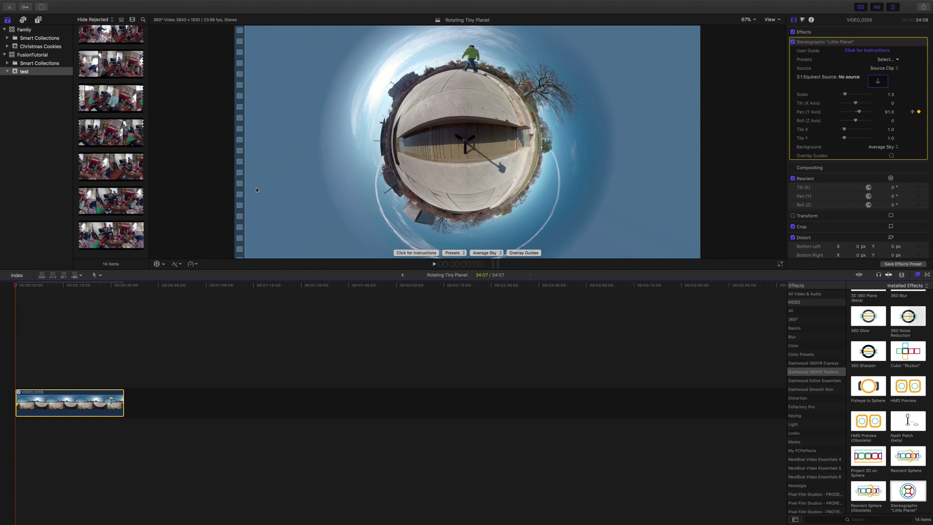
key(space)
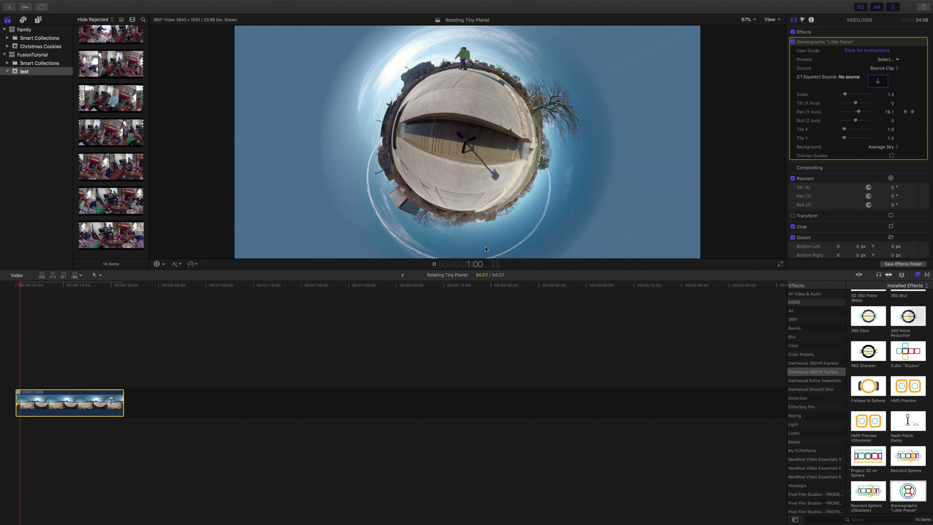
- Stop playback at 2:22 and add a Pan (Y Axis) keyframe there with a value of 47
key(space)
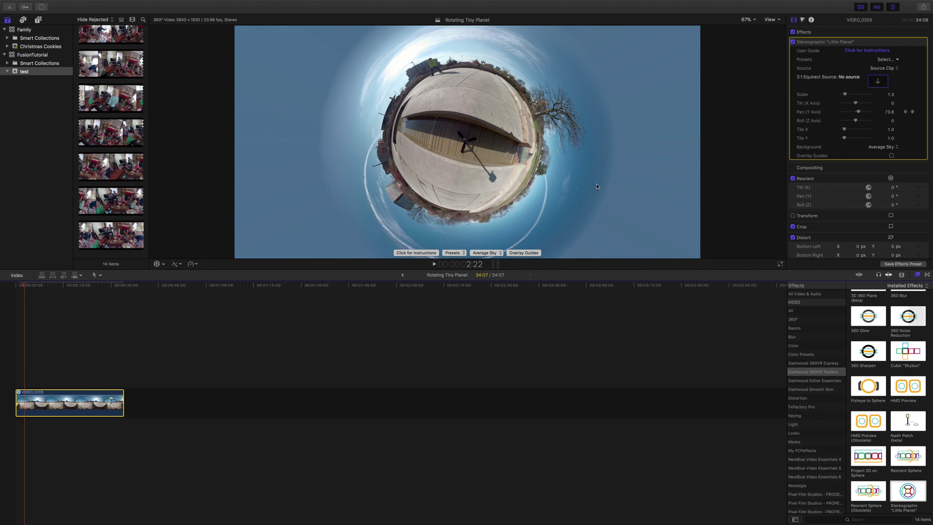
mouse_move(920, 114)
click(919, 112)
click(860, 113)
drag(859, 115, 859, 114)
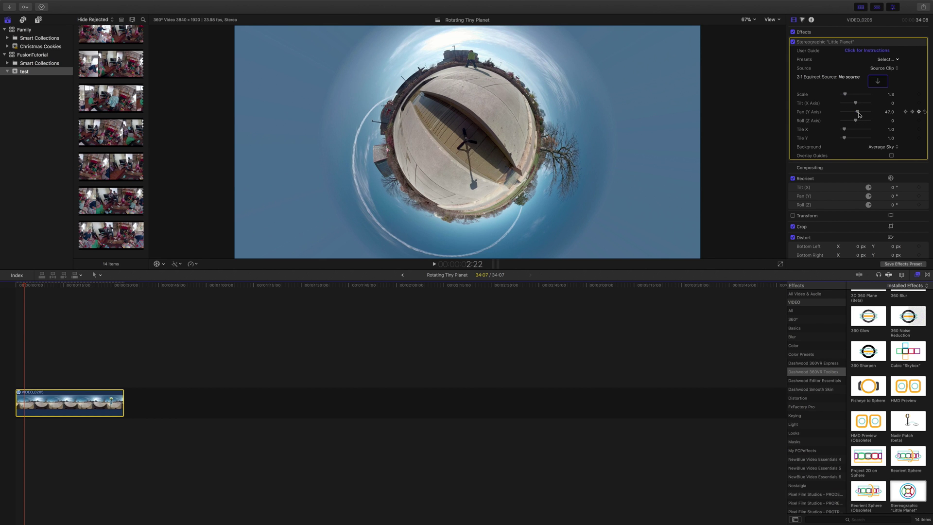
- Add a Pan (Y Axis) keyframe at 6:01 and lower its value to rotate the planet further
key(space)
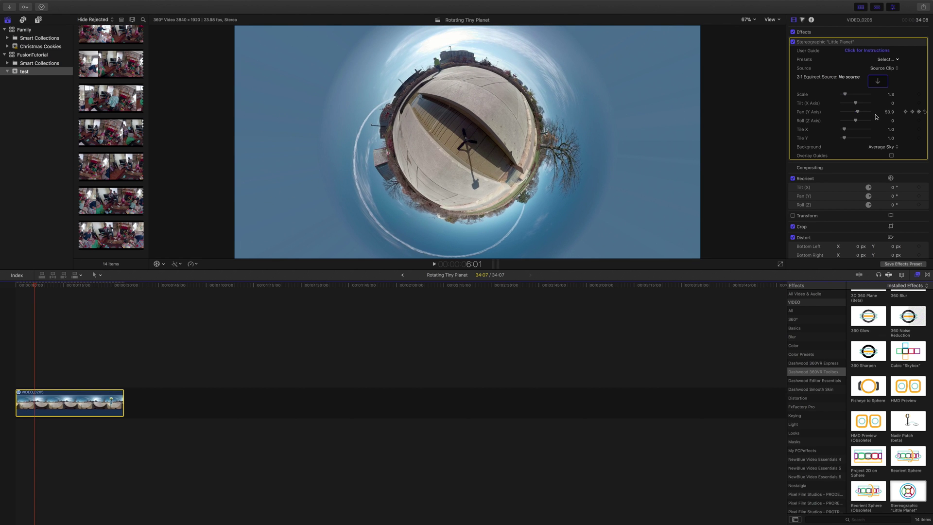
key(space)
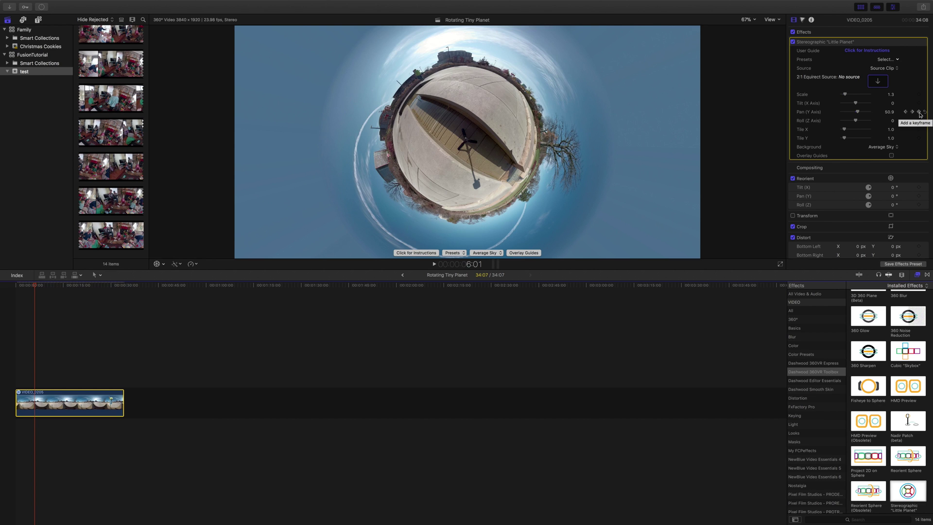
click(919, 112)
drag(858, 112, 856, 114)
- Advance to 9:17 and set the Pan (Y Axis) value there to -27 as a keyframe
key(space)
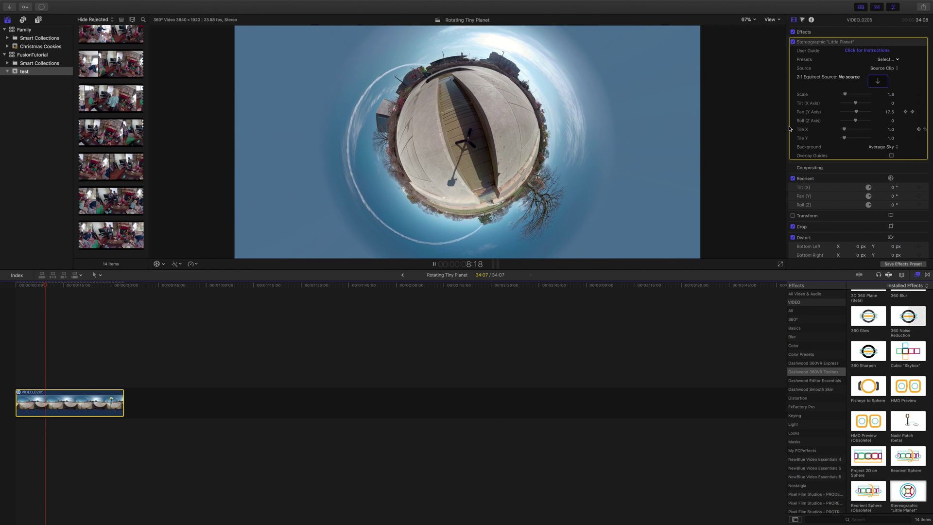
key(space)
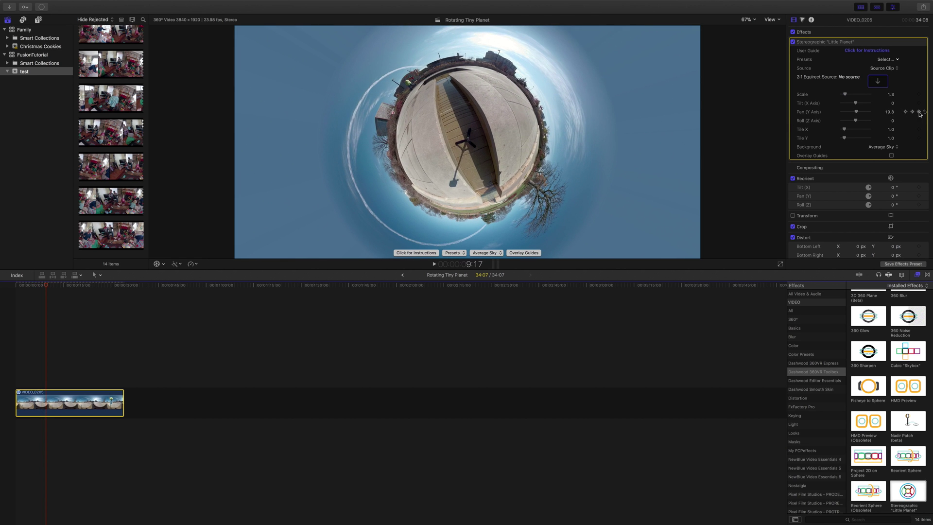
drag(856, 113, 856, 115)
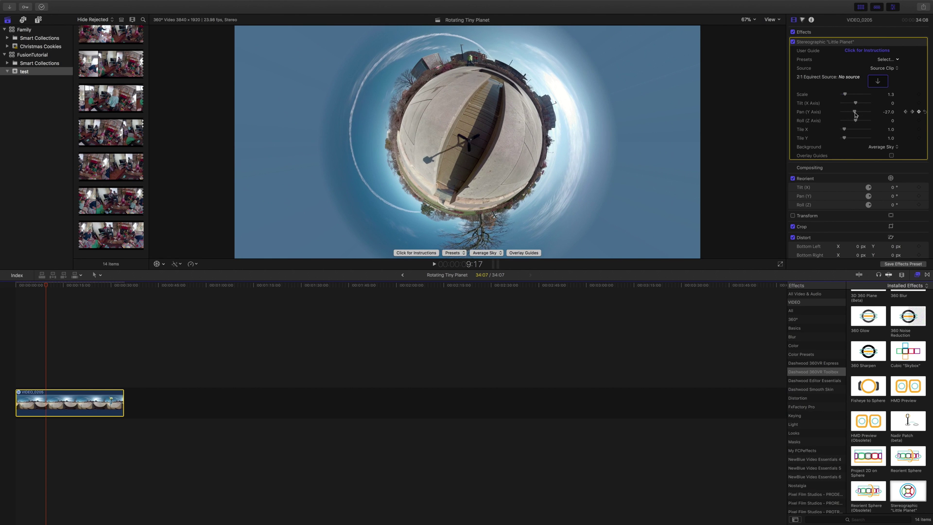
- Advance to 12:20 and set a Pan (Y Axis) keyframe of -61 there
key(space)
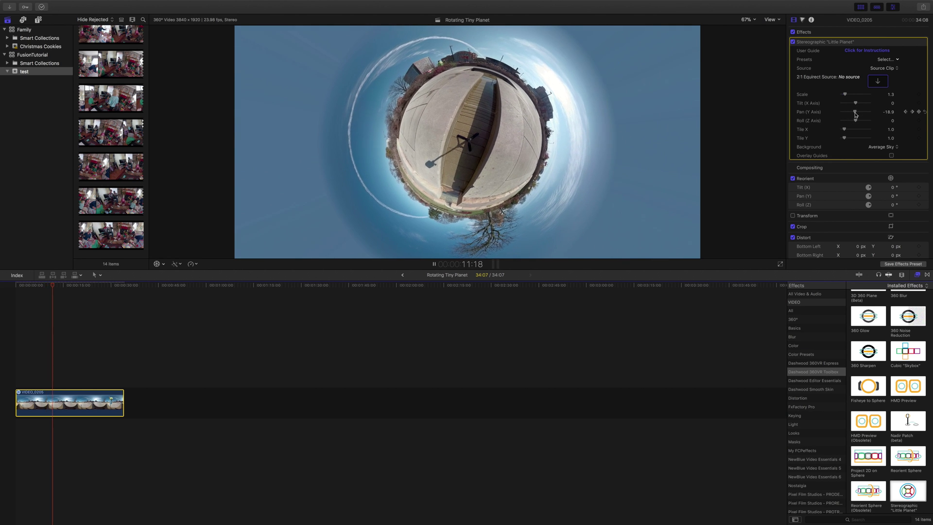
key(space)
drag(856, 114, 849, 116)
- Advance to 17:00 and set a Pan (Y Axis) keyframe of -83 there
key(space)
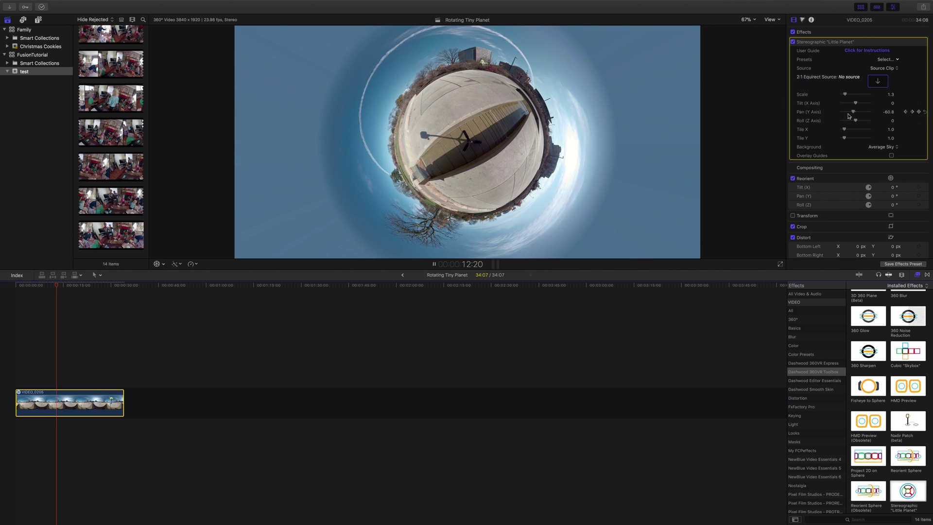
key(space)
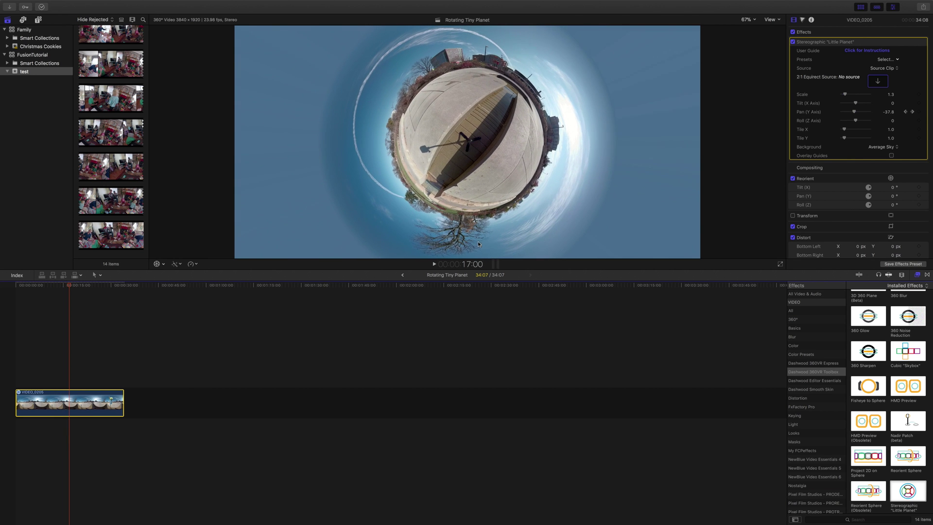
drag(856, 112, 848, 117)
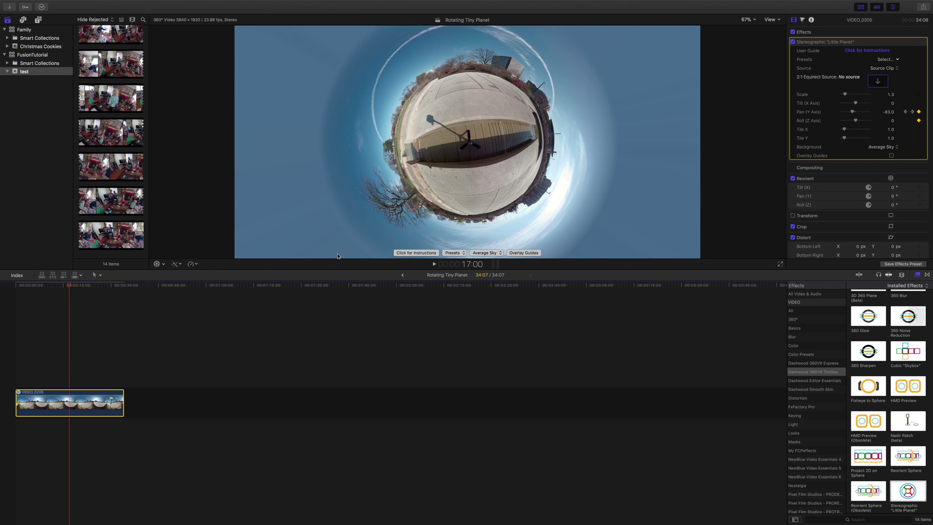
- Play the rotation from the clip's start, then step through the following Pan (Y Axis) keyframes up to 17:00
click(15, 287)
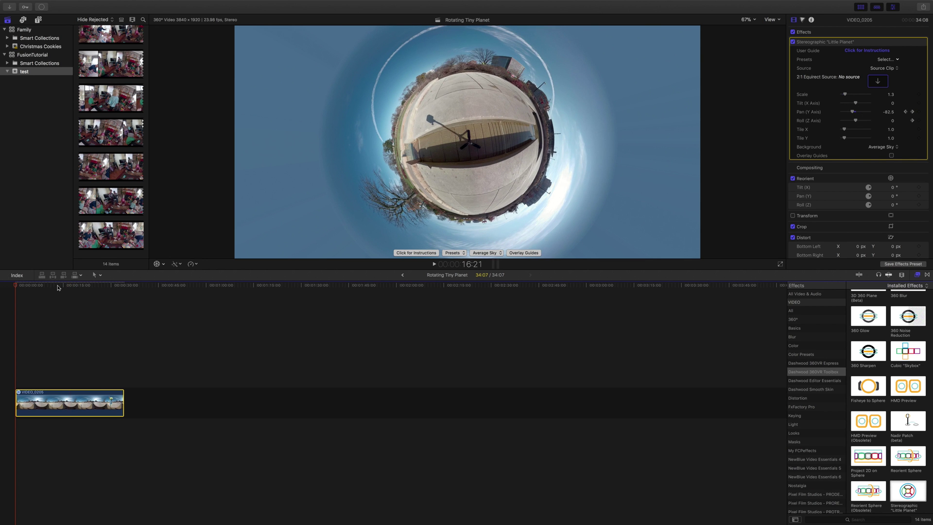
key(space)
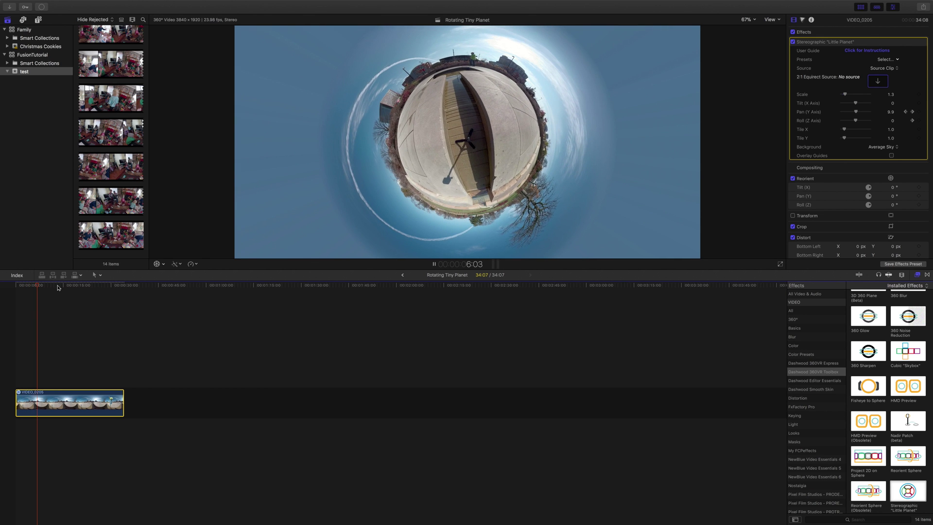
key(space)
click(914, 112)
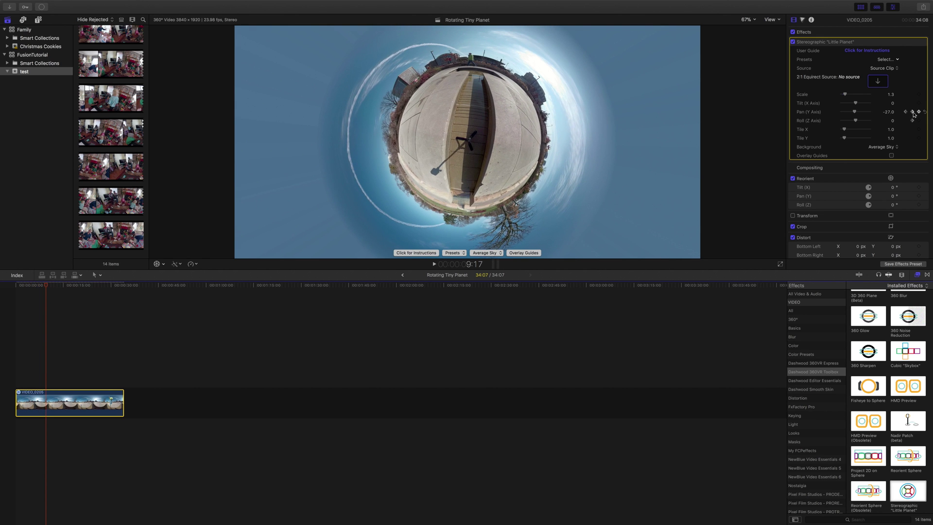
click(914, 113)
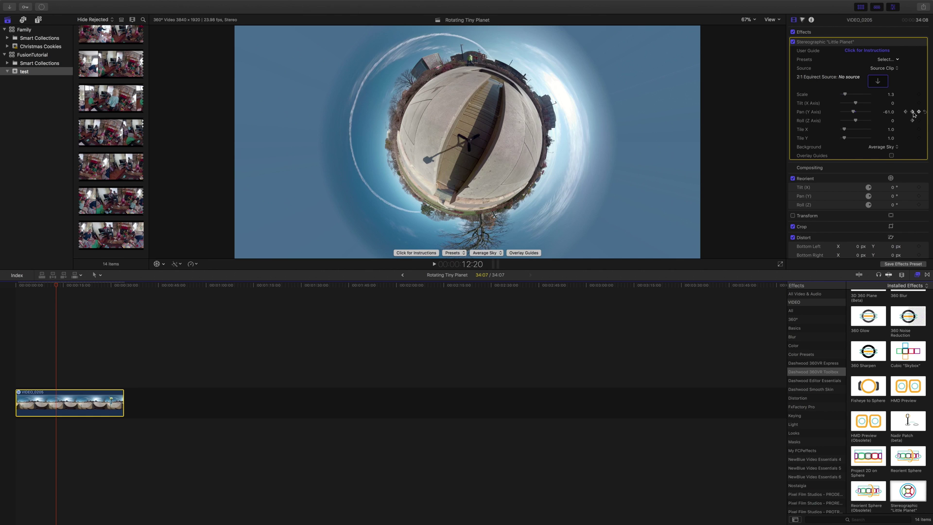
click(914, 112)
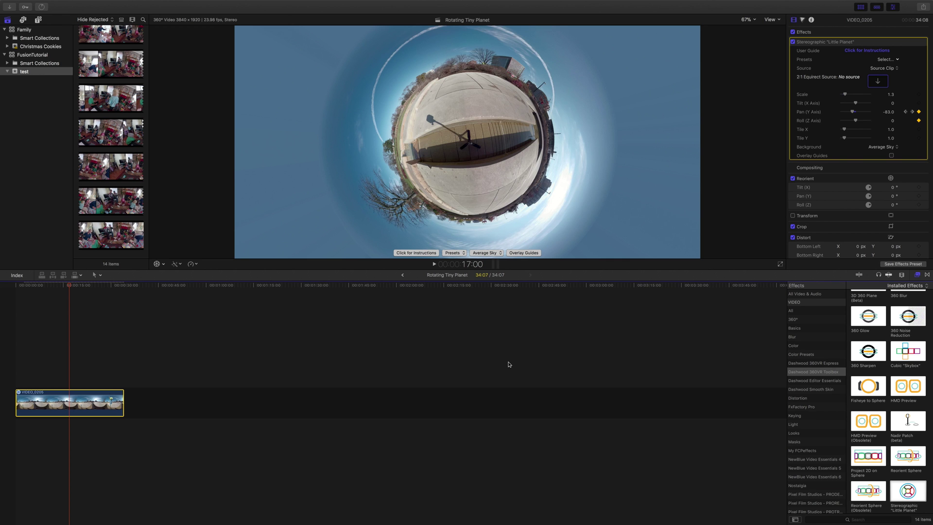
- Advance to 20:21 and keyframe a lower Pan (Y Axis) value there to continue the rotation
key(space)
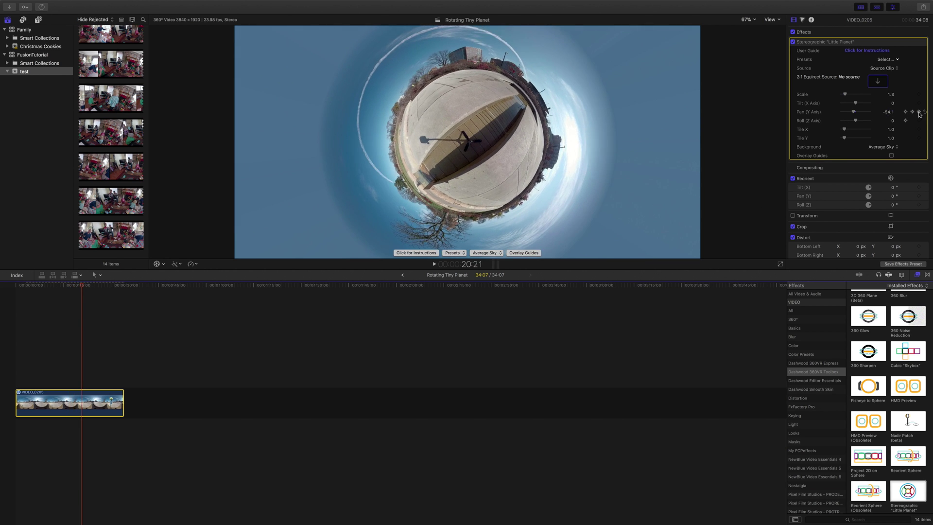
key(space)
drag(854, 114, 852, 114)
- Advance to about 24:22 and keyframe the Pan (Y Axis) value at about -119
key(space)
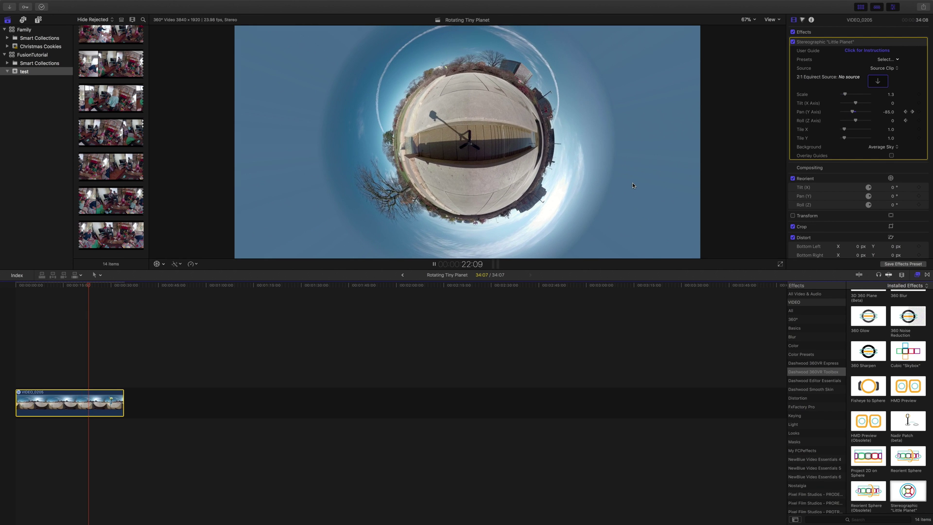
key(space)
drag(857, 115, 852, 115)
- Advance to 27:13 and keyframe the Pan (Y Axis) value at about -137
key(space)
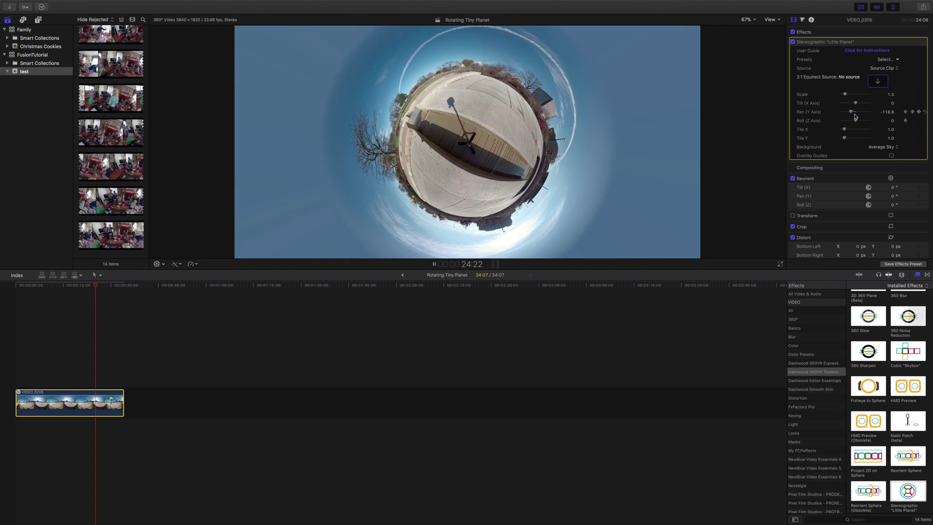
key(space)
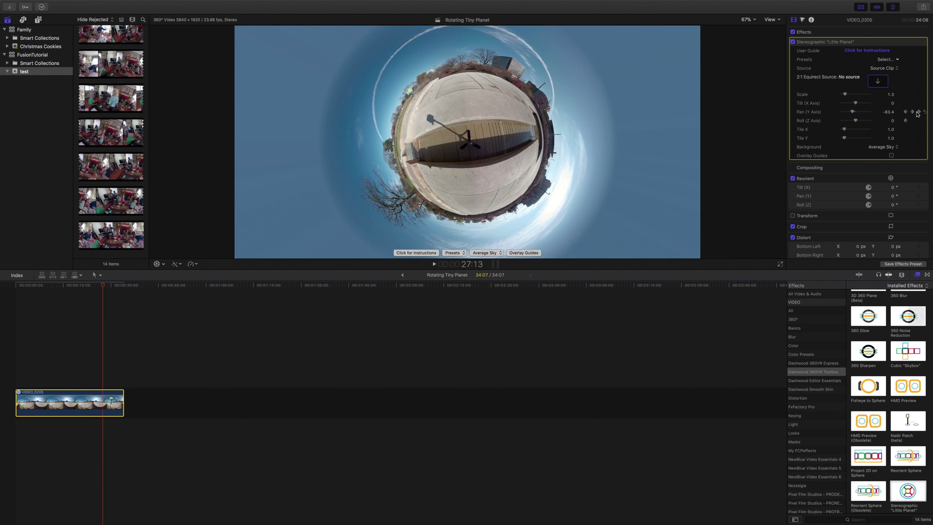
drag(854, 114, 852, 114)
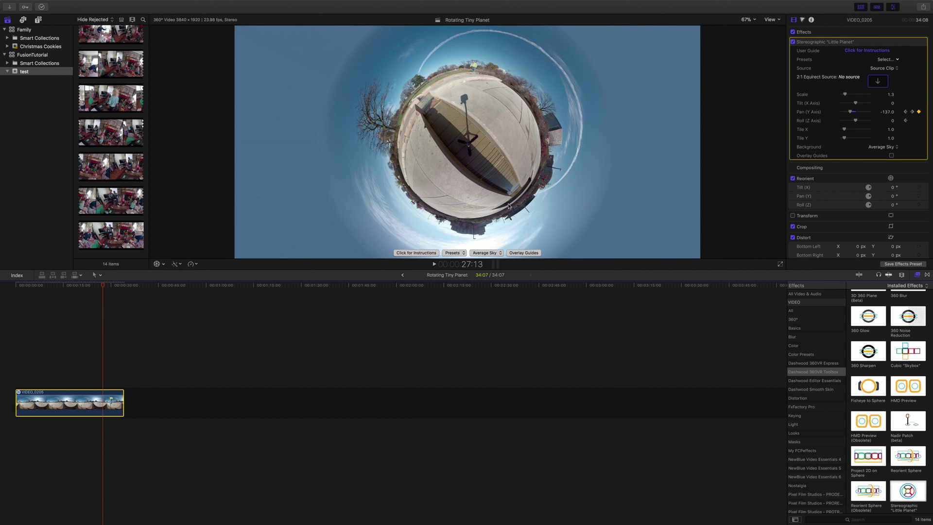
- Keyframe Pan (Y Axis) at about -137 at 33:05, then preview the rotation and return to the clip's start
drag(103, 286, 121, 288)
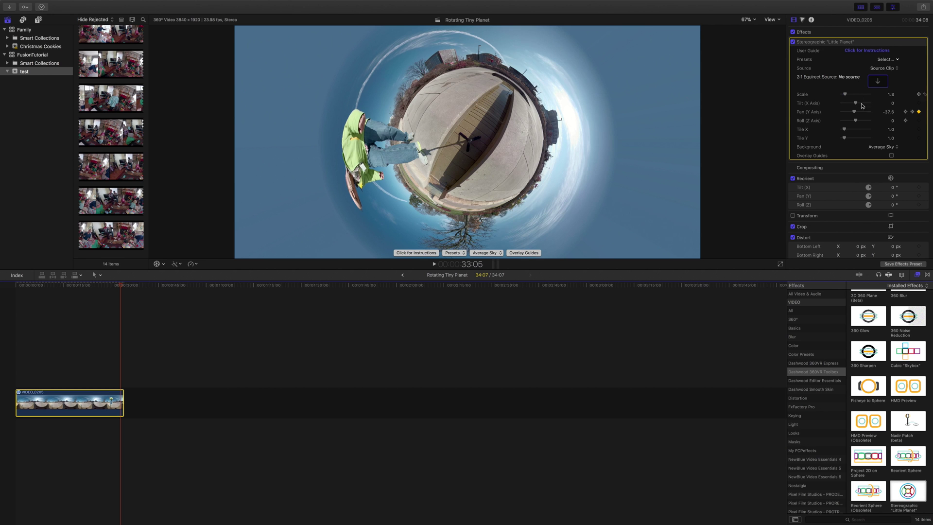
drag(855, 114, 852, 114)
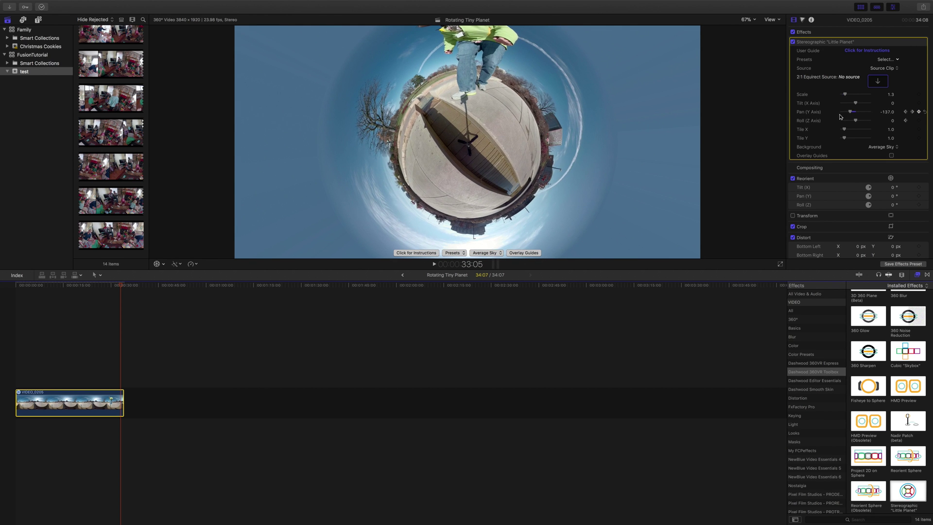
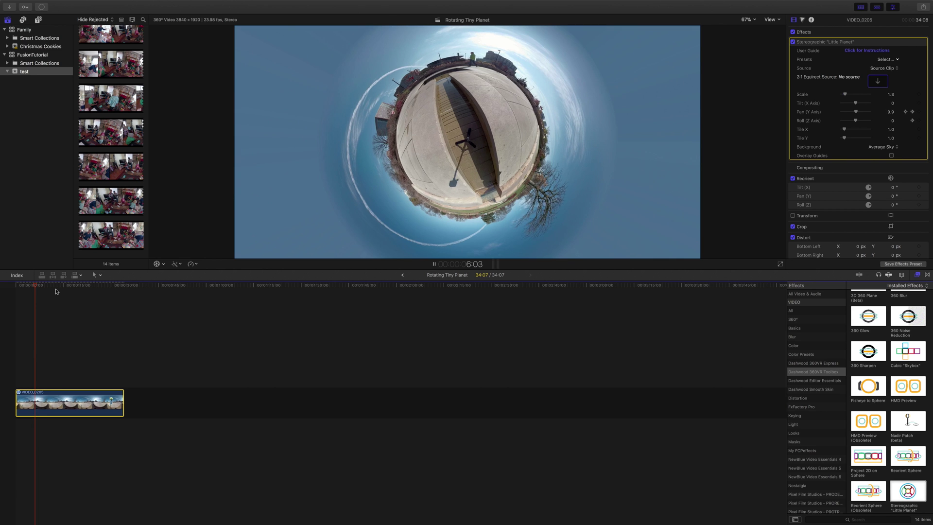
key(space)
key(Home)
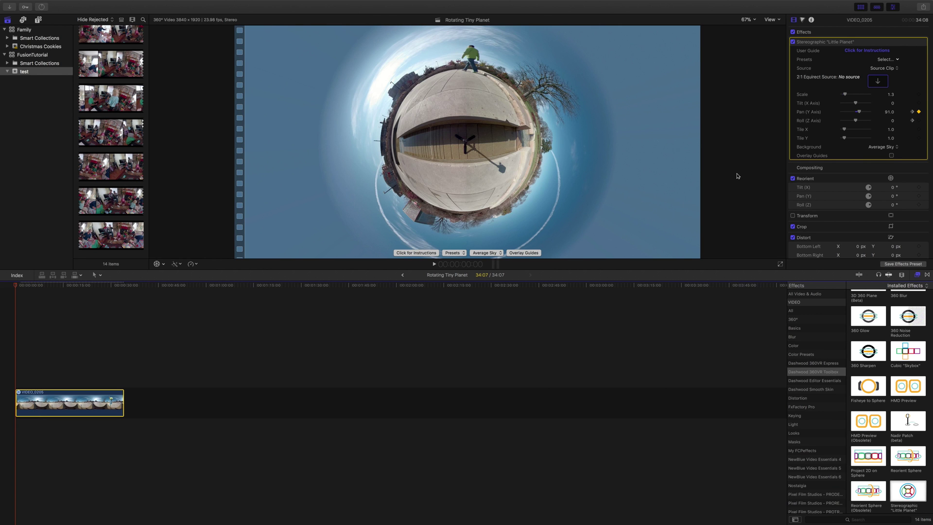
- Open the settings for exporting the project as a file and choose the video codec
click(922, 9)
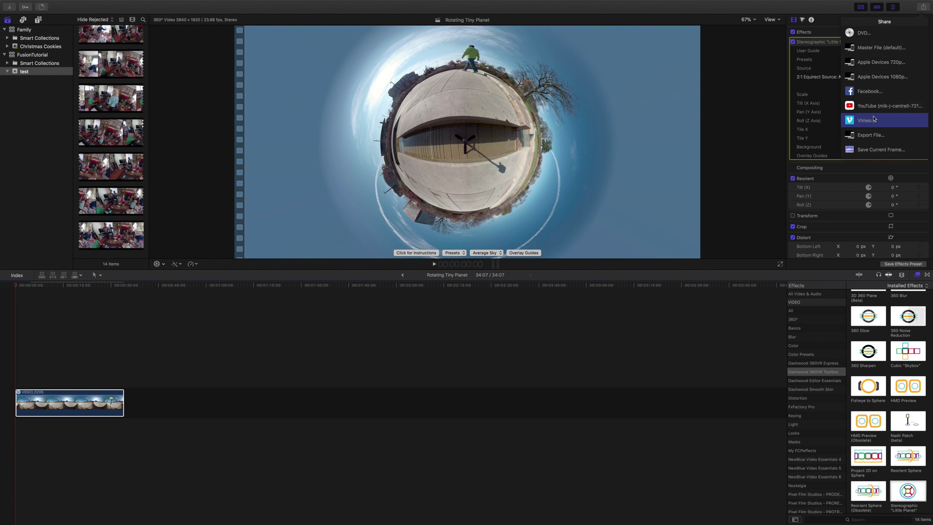
key(Return)
click(544, 110)
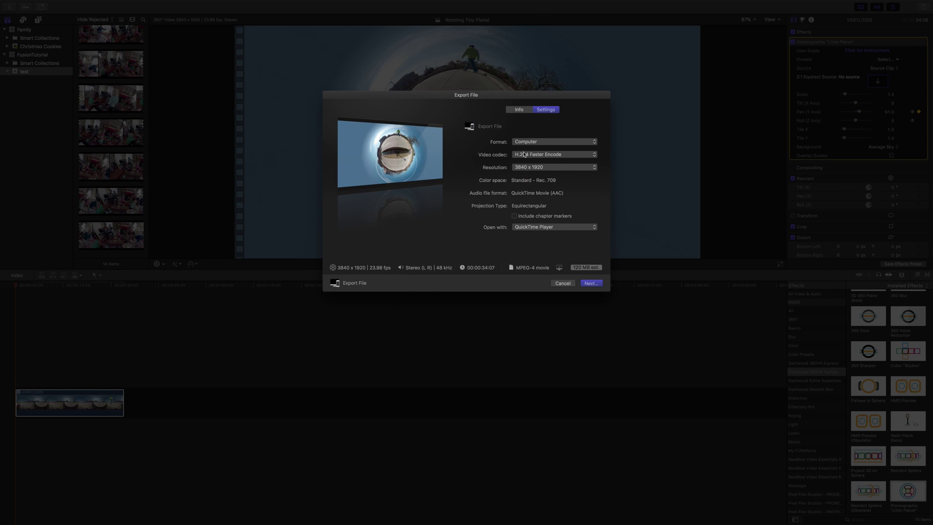
click(554, 157)
key(Return)
- Save the export to the Desktop as Rotating Tiny Planet, replacing the existing file
click(589, 283)
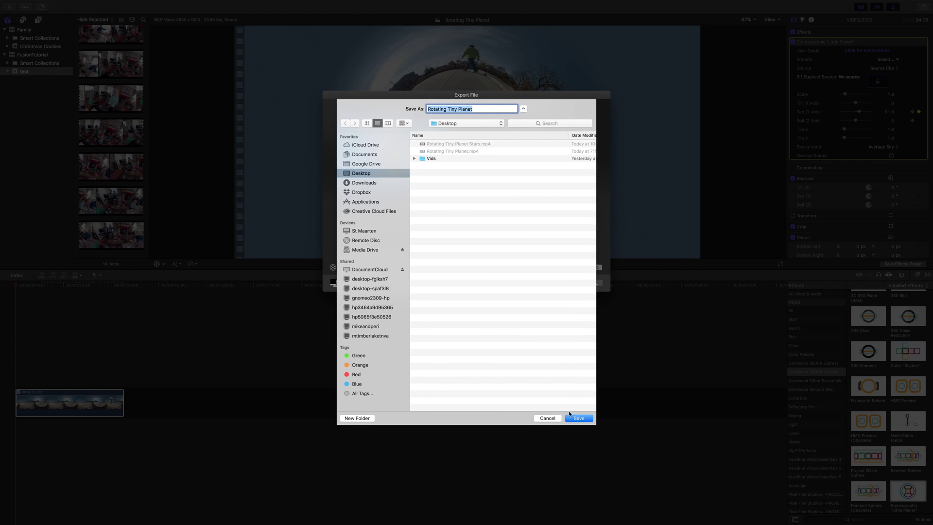
click(581, 418)
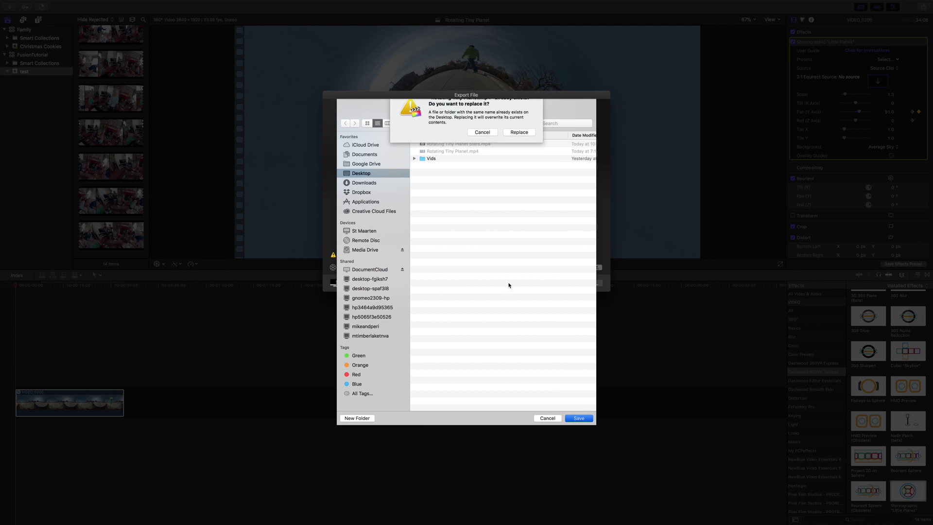
click(523, 144)
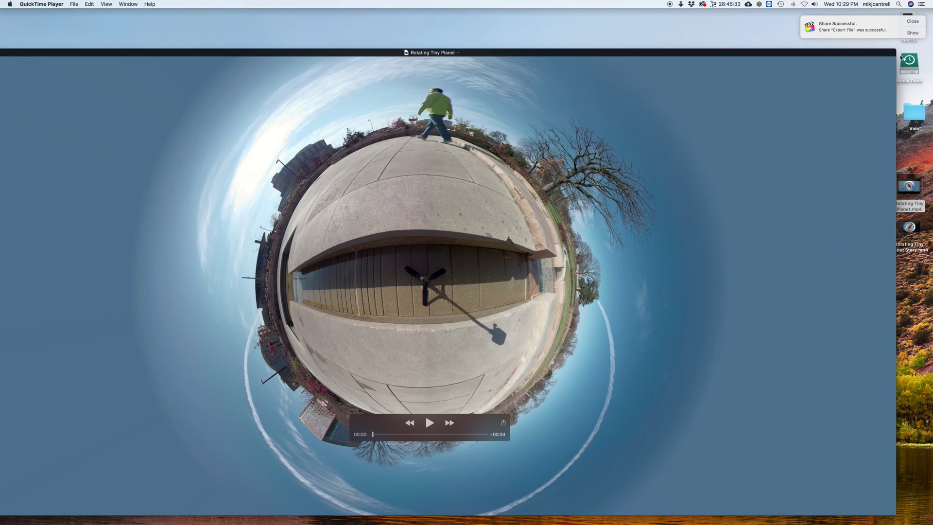
- Play the exported Rotating Tiny Planet movie in QuickTime Player to check the rotation, then minimize its window
click(913, 21)
drag(728, 56, 765, 36)
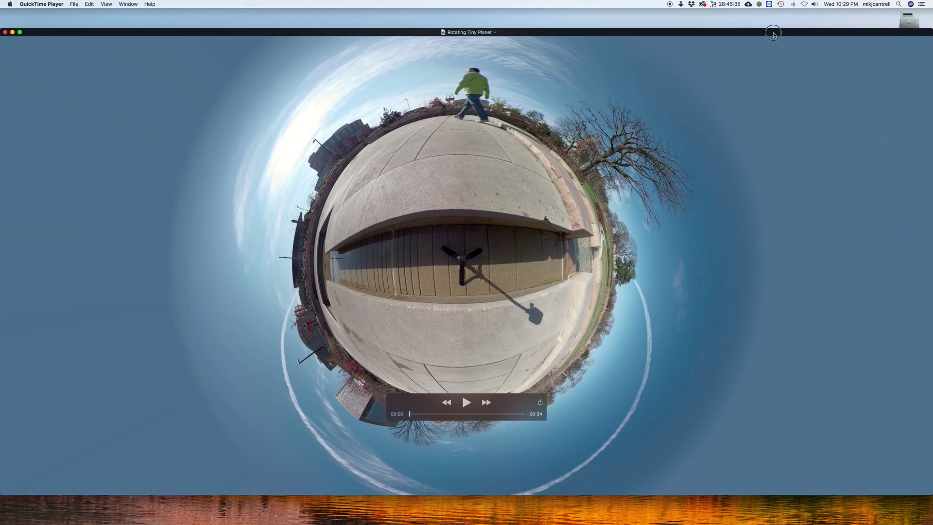
click(466, 402)
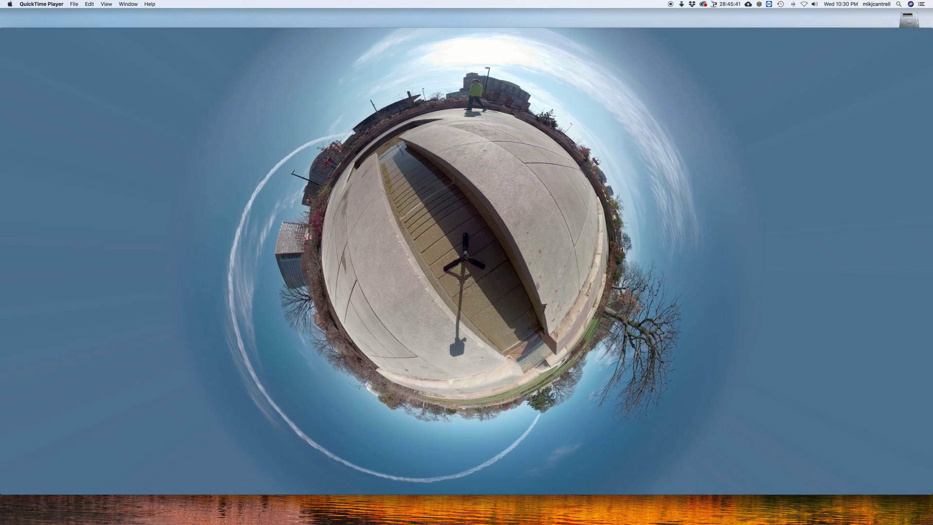
mouse_move(646, 162)
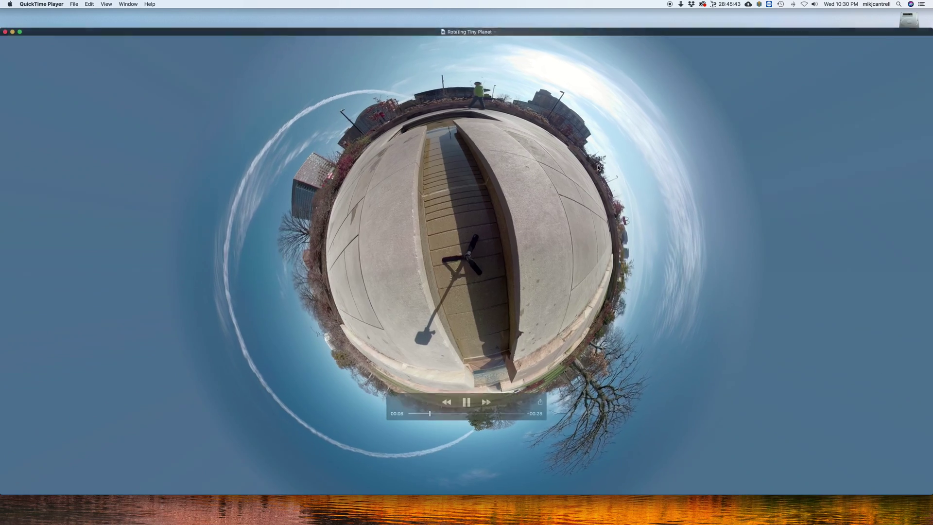
click(467, 403)
click(12, 32)
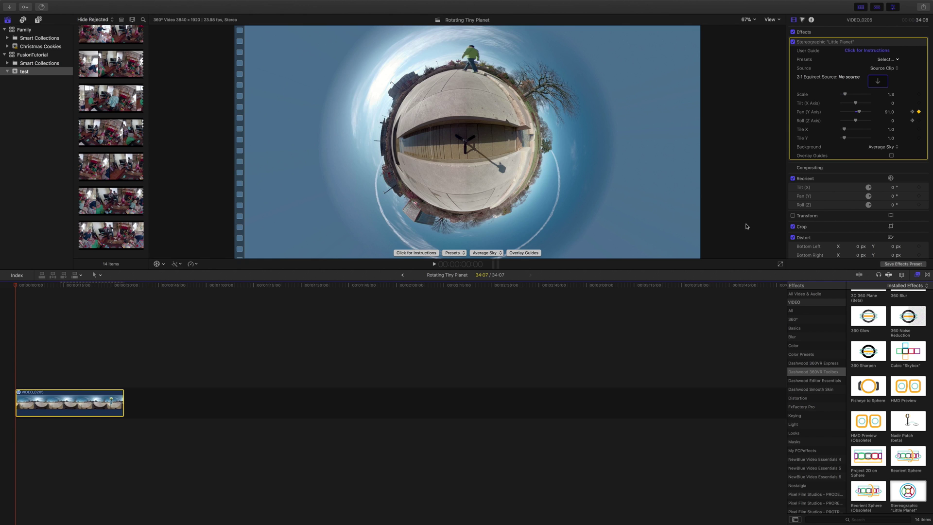
- Search all video effects for "mask" and apply Shape Mask to the VIDEO_0205 clip
click(792, 313)
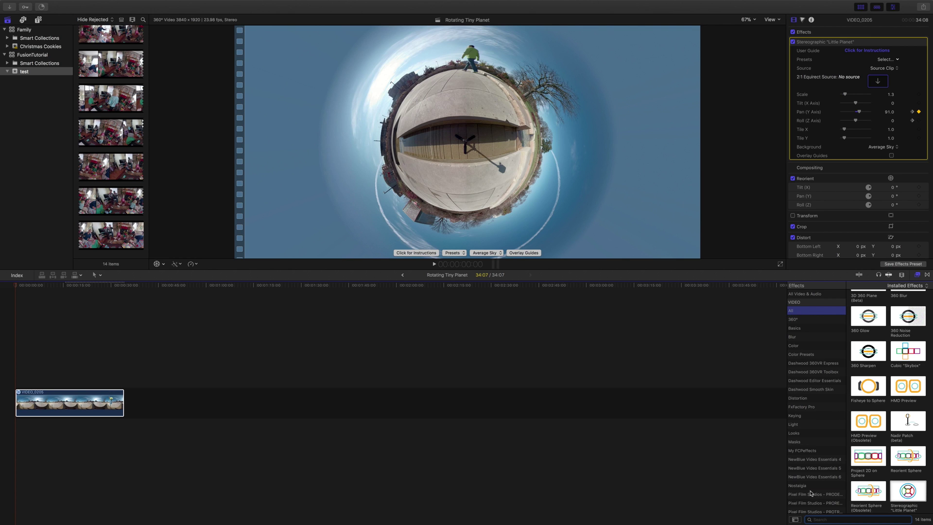
click(825, 519)
click(825, 519)
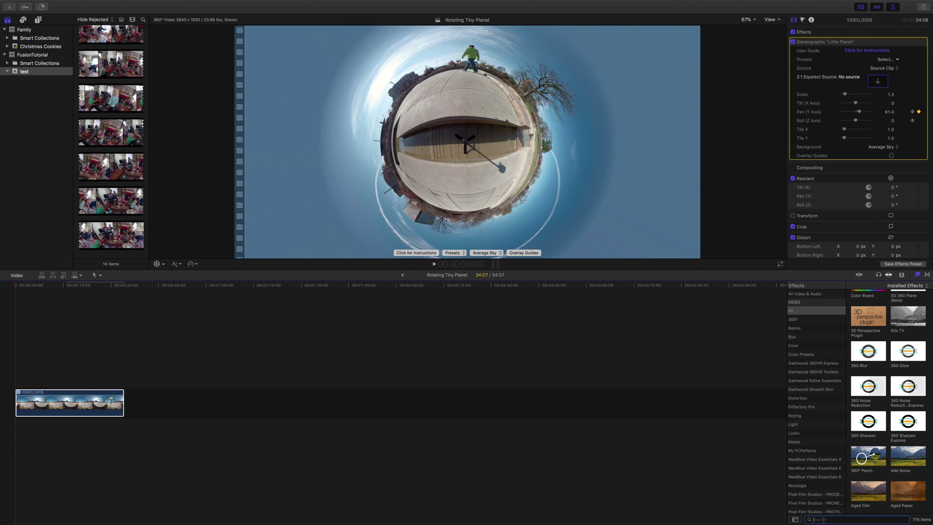
text(mask)
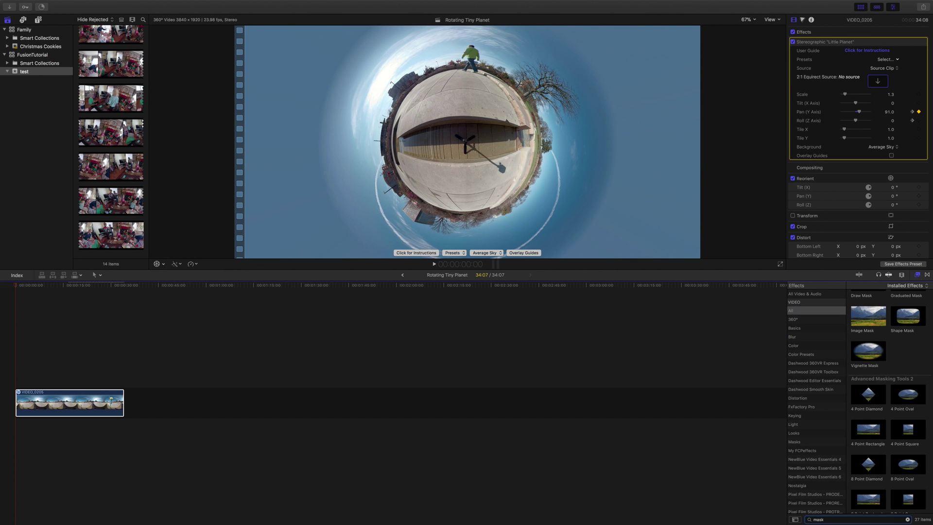
click(906, 320)
drag(906, 320, 93, 406)
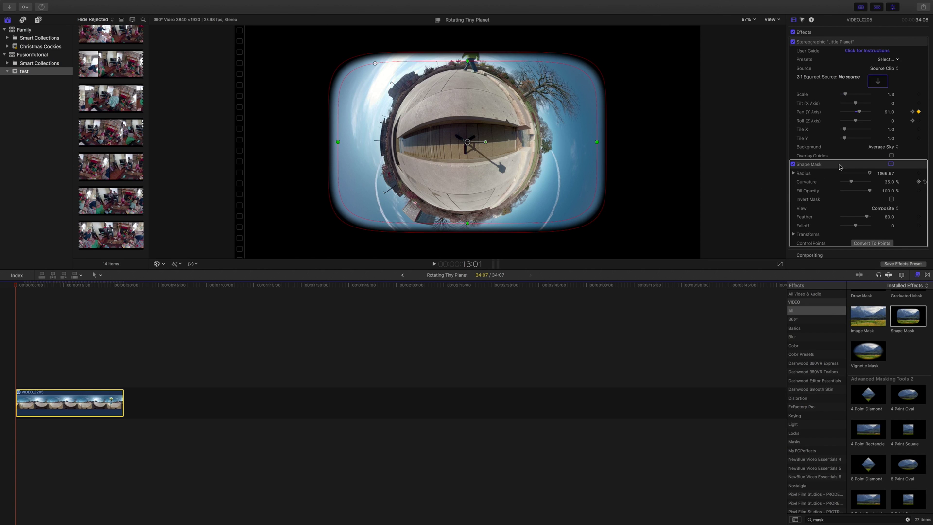
- Shape the mask into a near-circle around the planet with Curvature 100%, a radius of about 1000 and Feather 48
click(874, 215)
drag(852, 182, 881, 185)
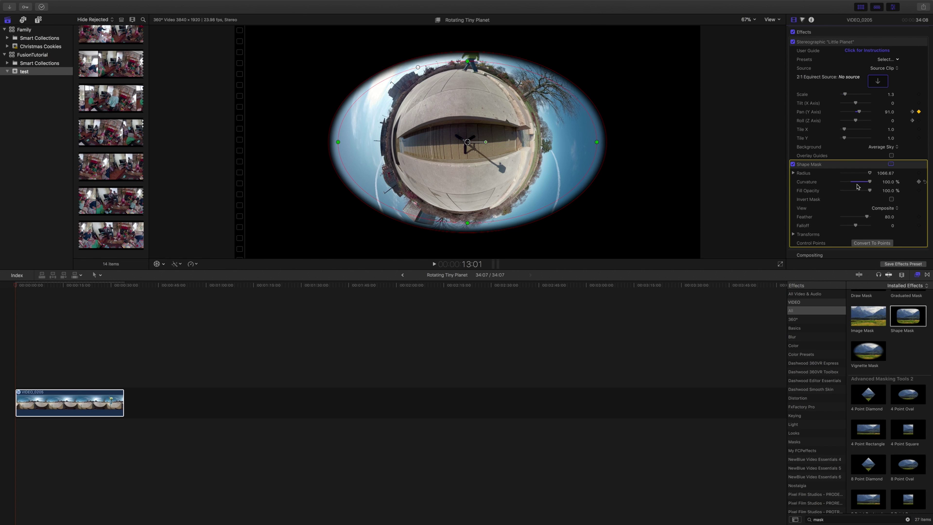
drag(468, 59, 470, 38)
drag(598, 143, 593, 142)
drag(343, 143, 346, 142)
drag(469, 144, 470, 144)
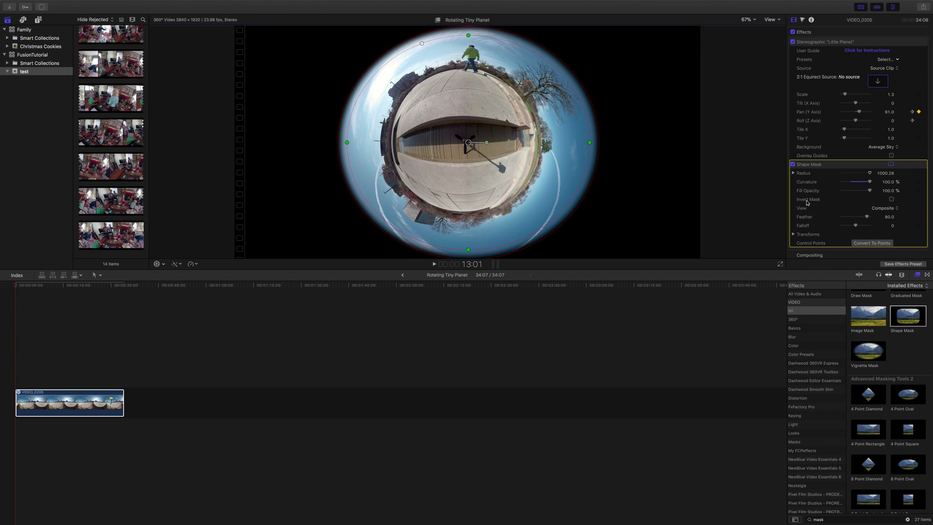
drag(866, 217, 863, 218)
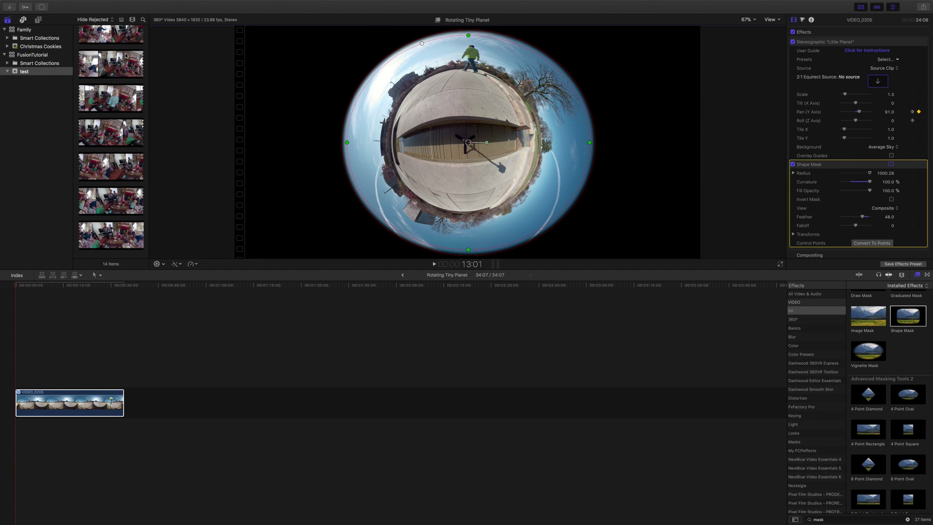
- Try the Pastel solid generator as a background beneath the VIDEO_0205 clip, about 33:08 long
key(super+alt+1)
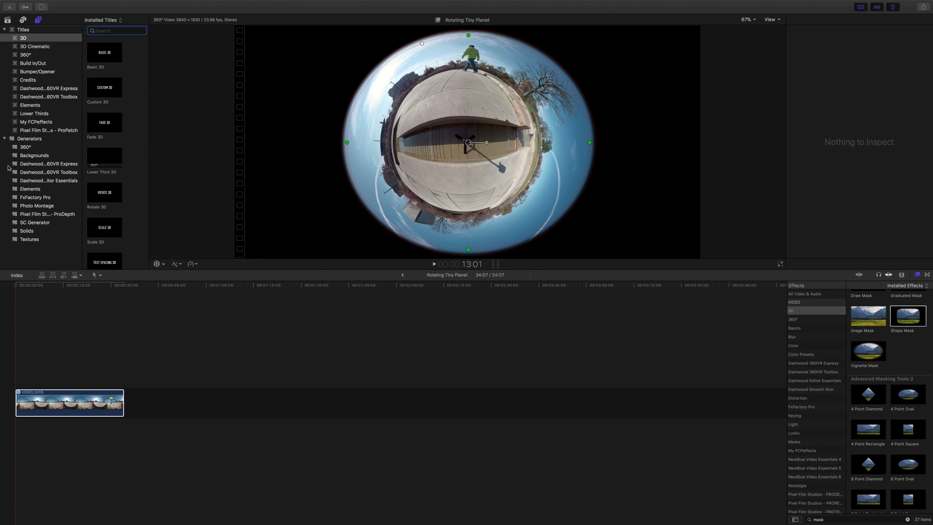
click(27, 231)
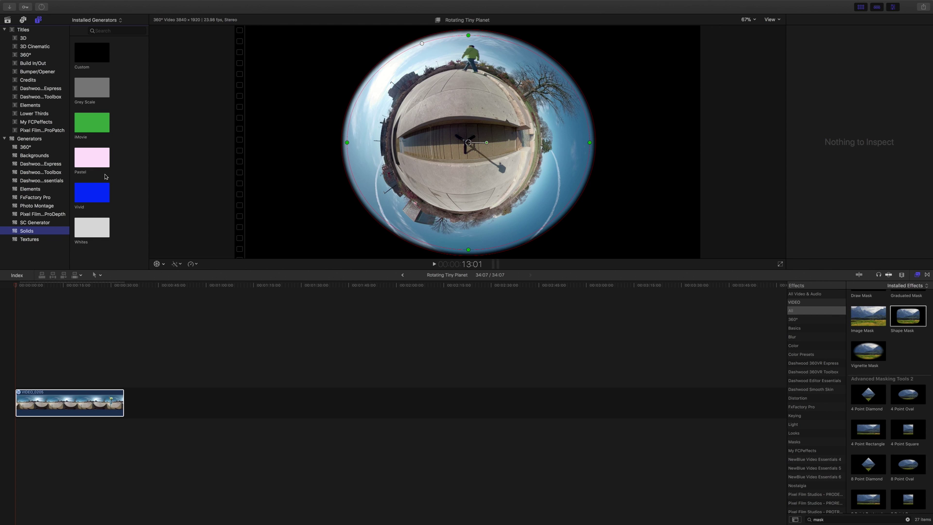
click(92, 162)
drag(93, 161, 120, 437)
click(56, 339)
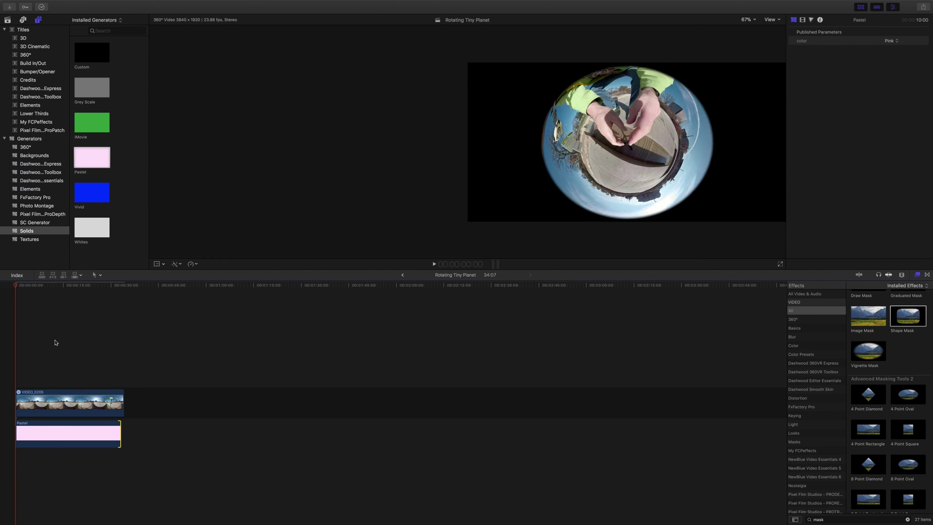
key(super+4)
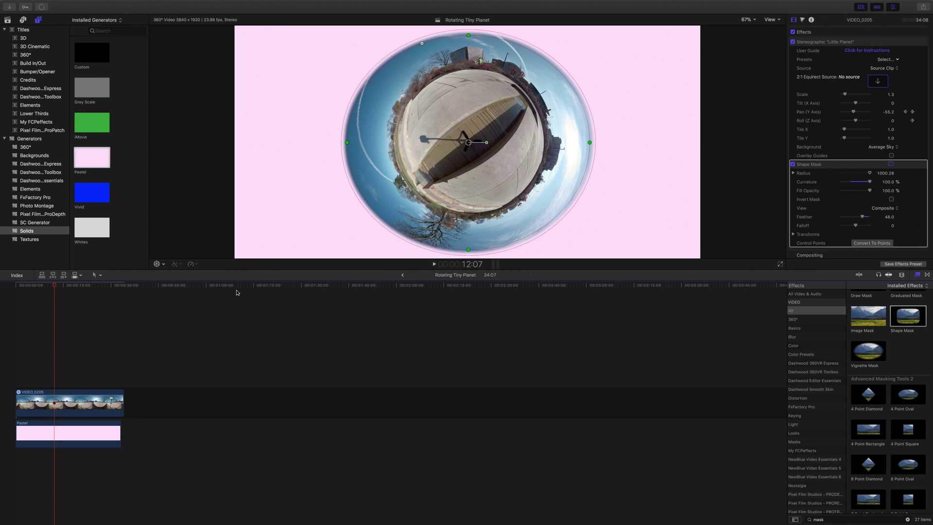
- Replace the Pastel background with the Pinstripes texture generator beneath the clip, about 23:13 long
click(79, 433)
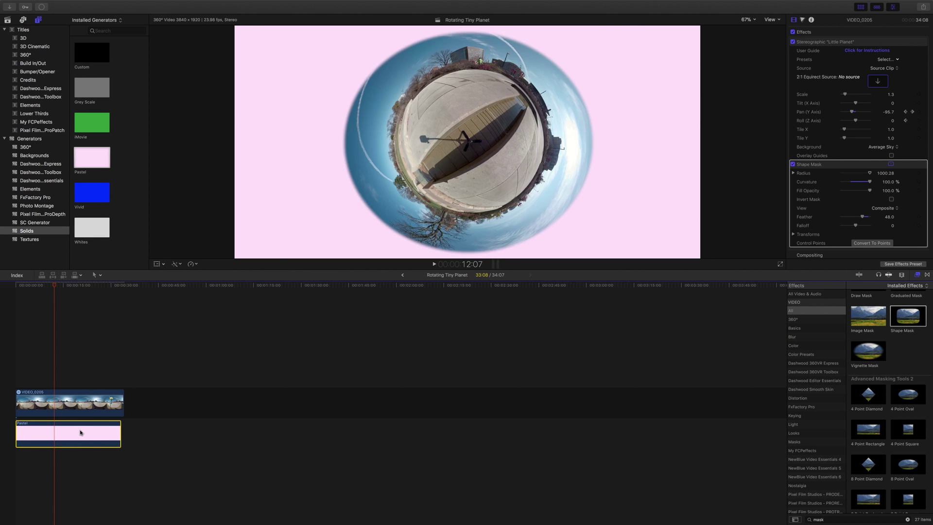
key(Delete)
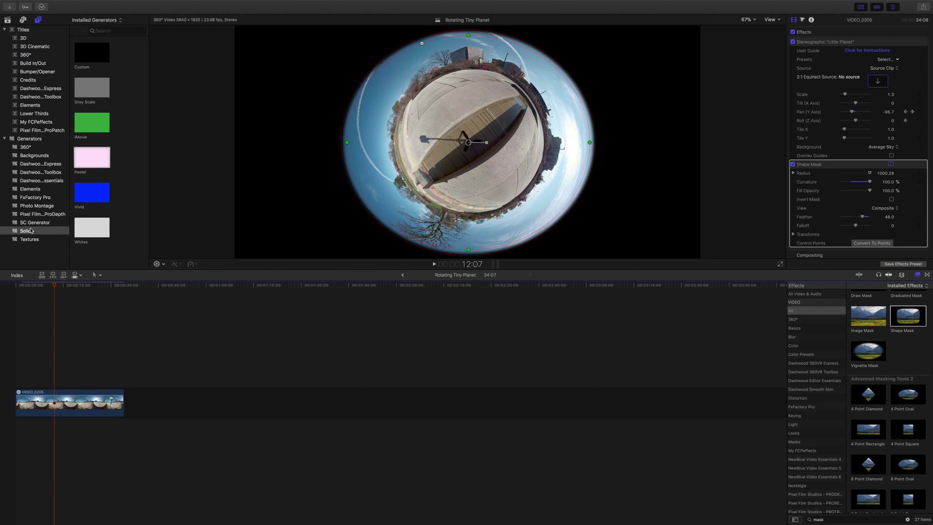
click(30, 230)
click(29, 239)
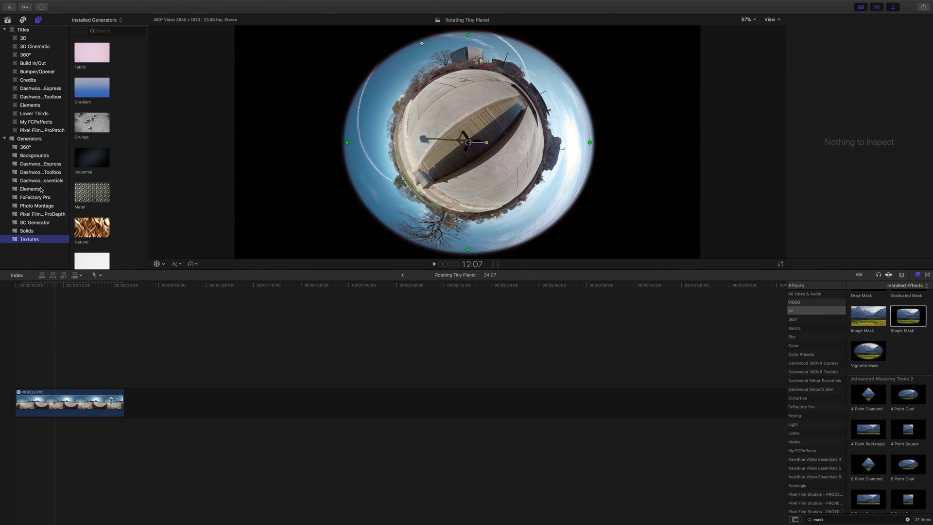
scroll(144, 155, down, 3)
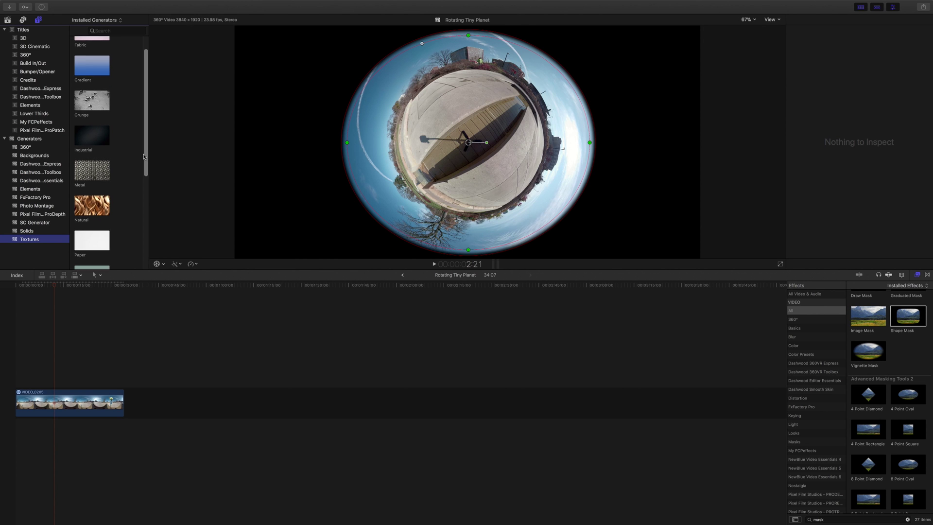
scroll(144, 156, down, 3)
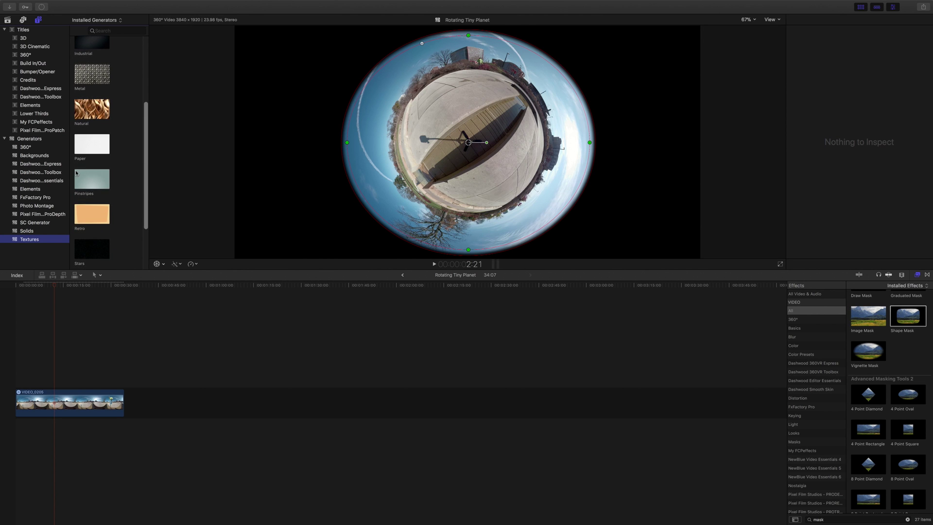
click(88, 181)
drag(87, 180, 90, 435)
click(43, 346)
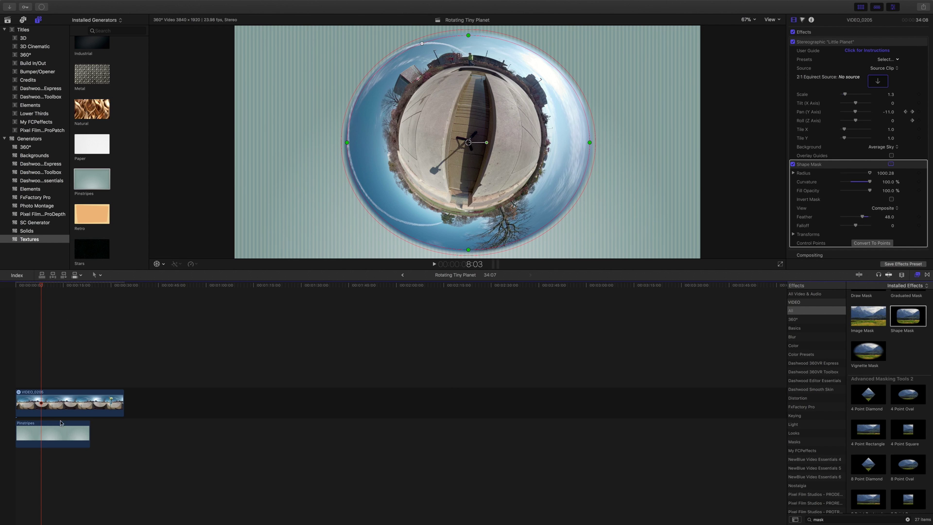
- Replace the Pinstripes background with the Stars texture generator beneath the clip, about 33:05 long
click(55, 439)
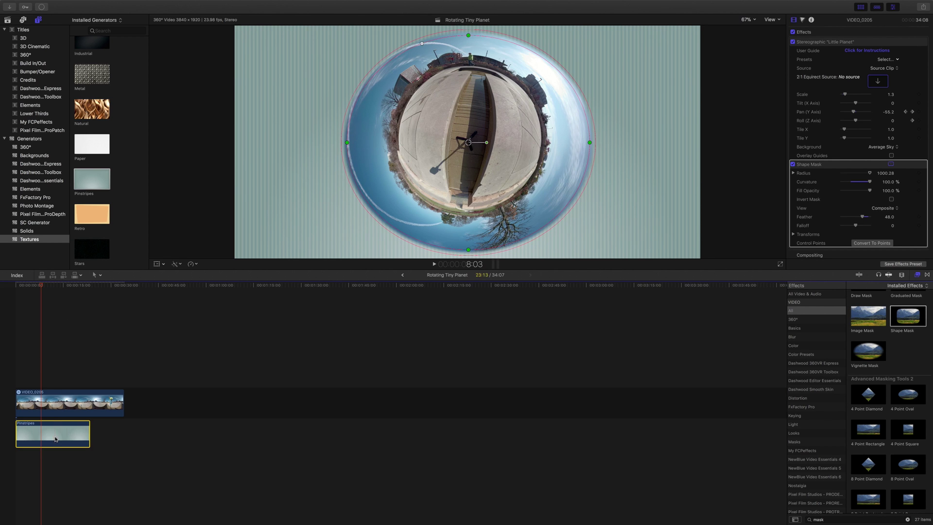
key(Delete)
drag(92, 249, 121, 429)
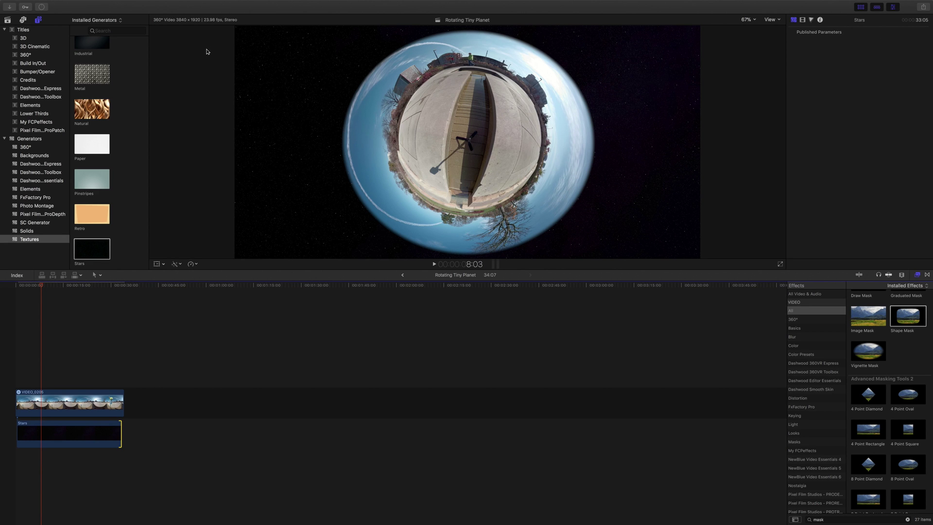
- Set up a file export of the project in Computer format with the H.264 Better Quality codec
click(924, 8)
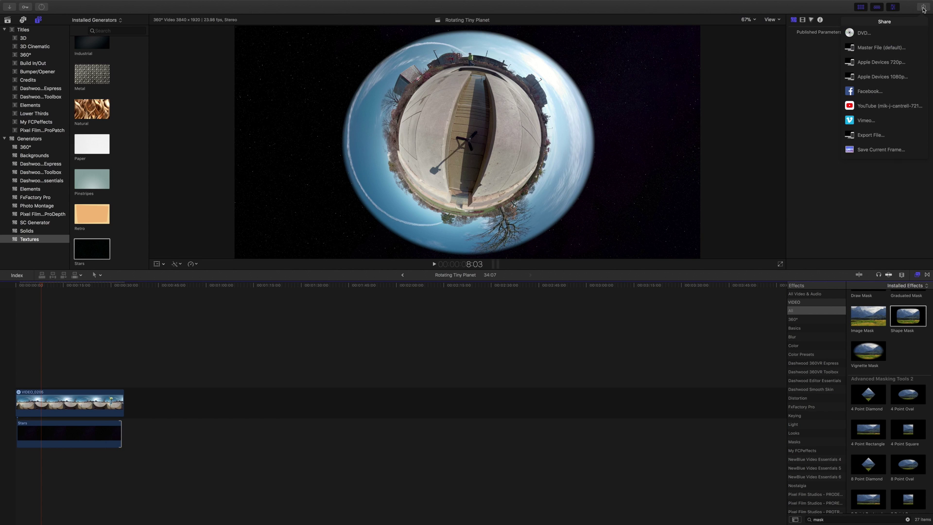
click(874, 139)
click(546, 109)
click(557, 156)
click(553, 161)
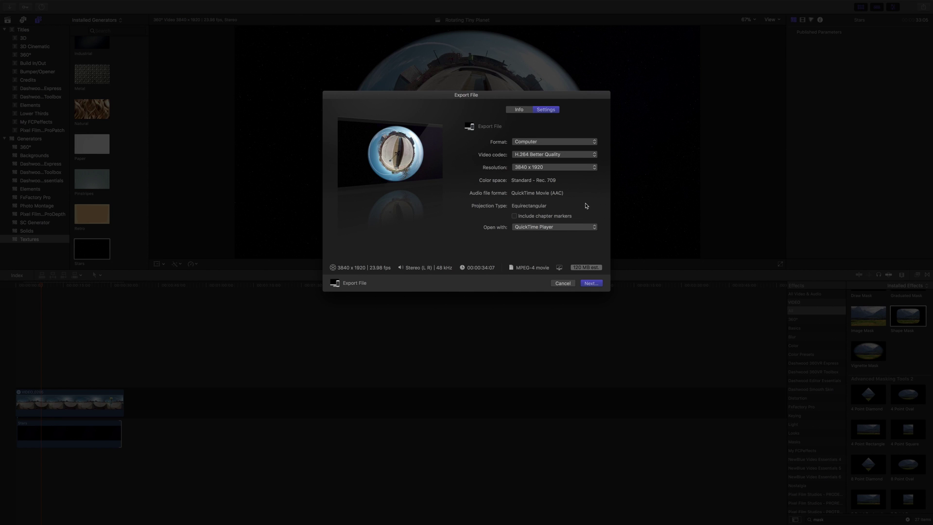
- Export the movie to the Desktop under the name Rotating Tiny Planet Stars.mp4
click(589, 283)
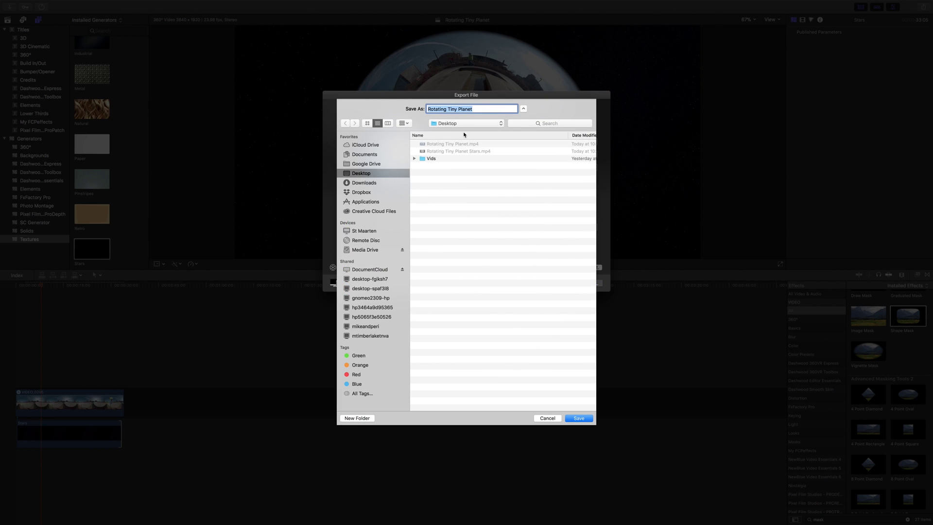
click(454, 153)
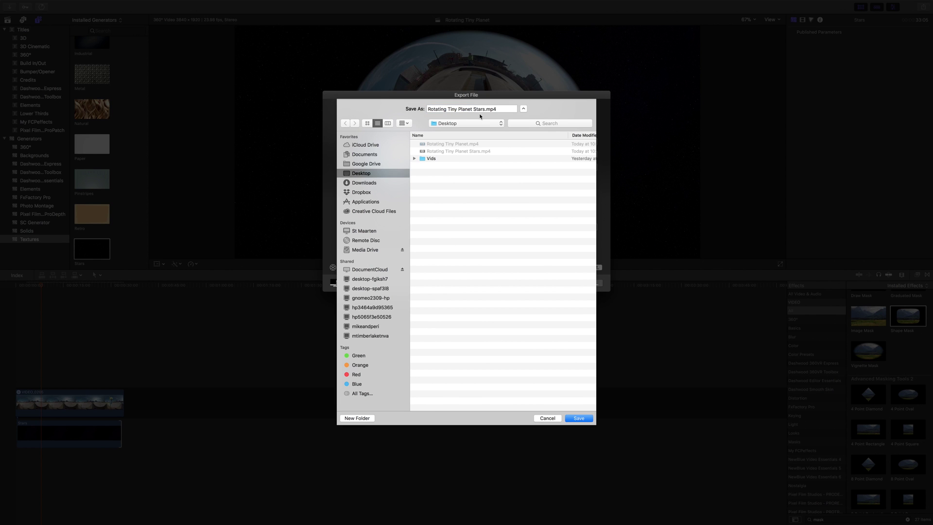
click(576, 420)
click(517, 144)
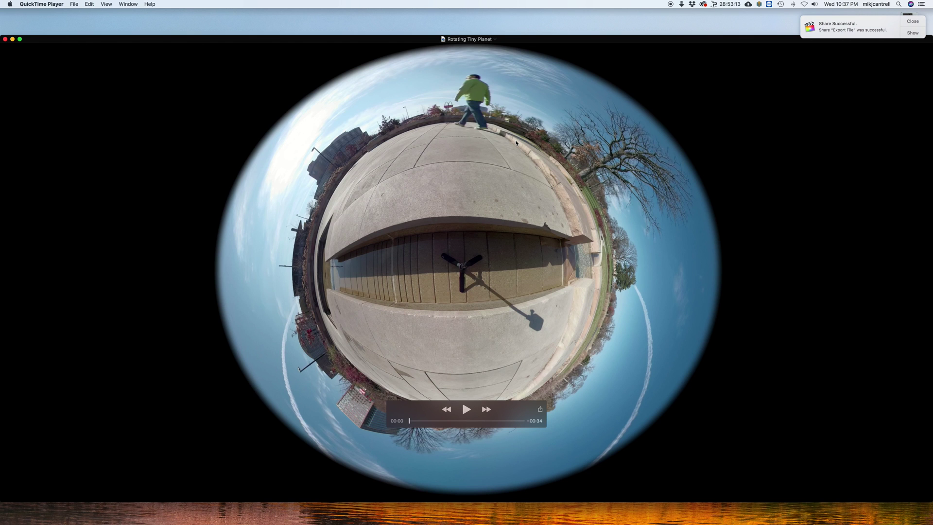
- Play the exported movie in QuickTime Player to check the planet's rotation over the stars, close it and return to Final Cut Pro
key(space)
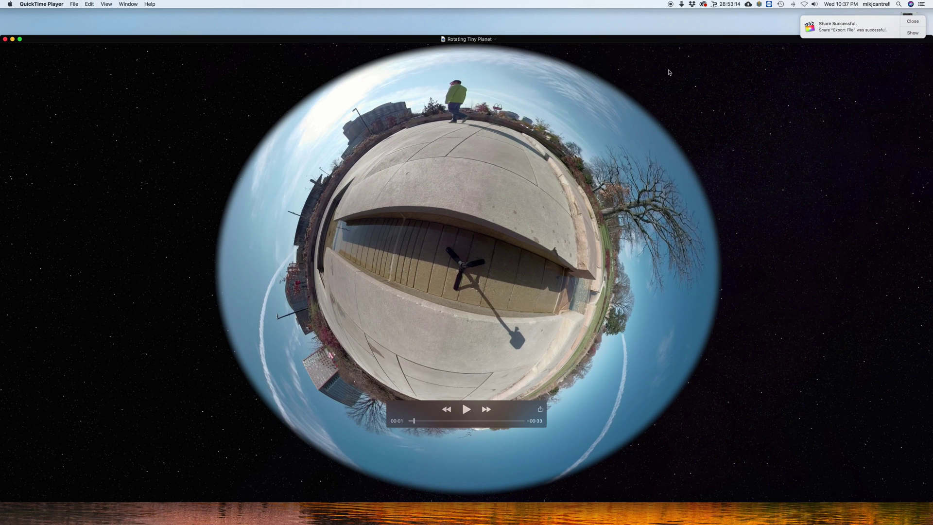
click(914, 21)
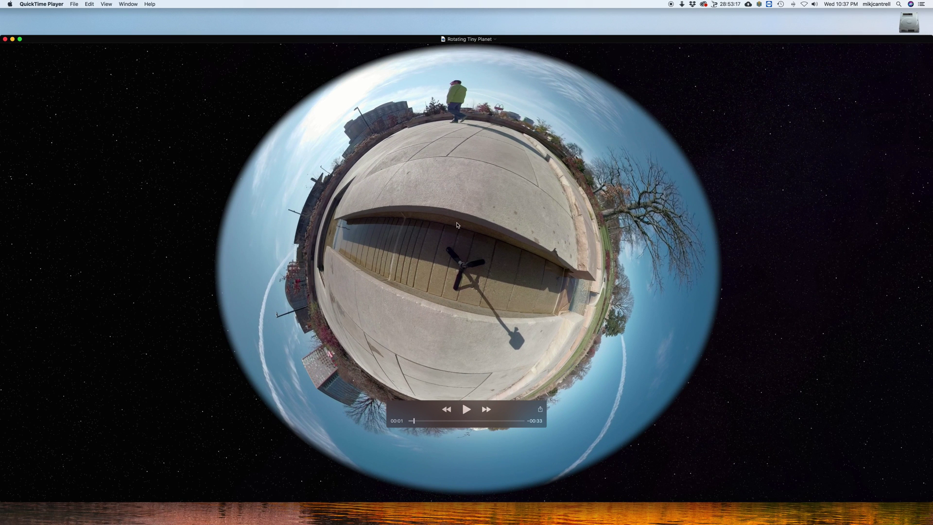
click(466, 410)
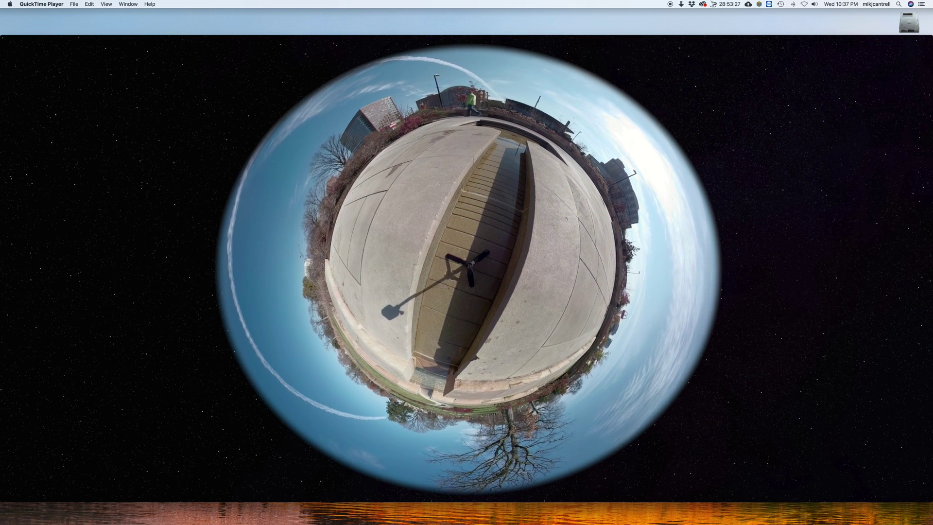
mouse_move(57, 50)
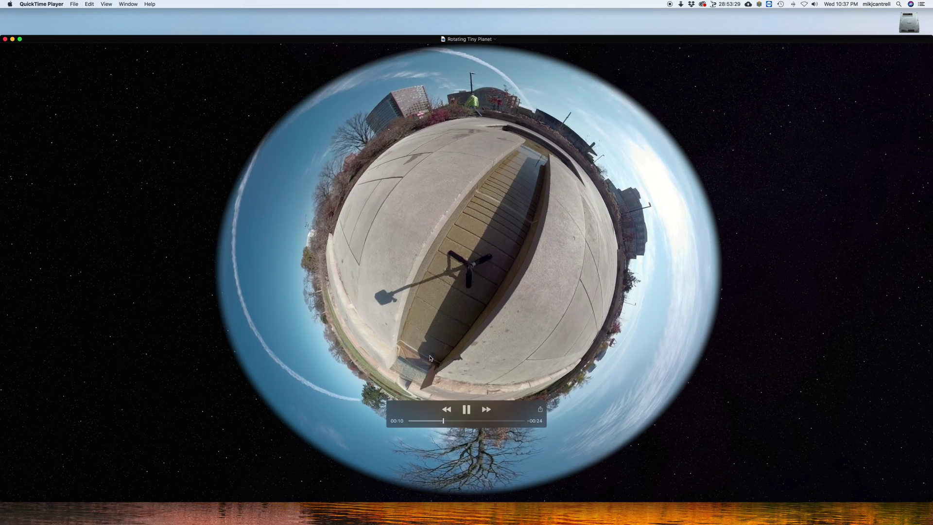
key(space)
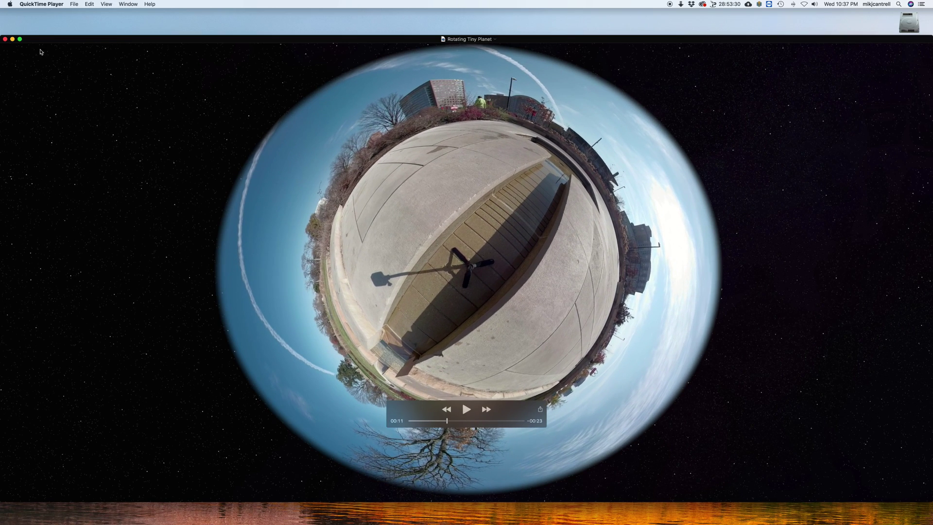
click(6, 40)
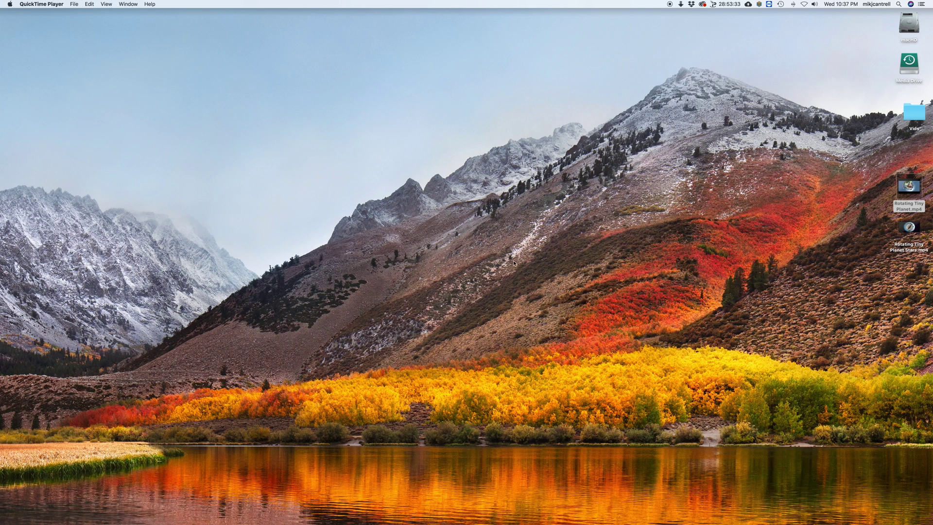
mouse_move(399, 508)
click(300, 501)
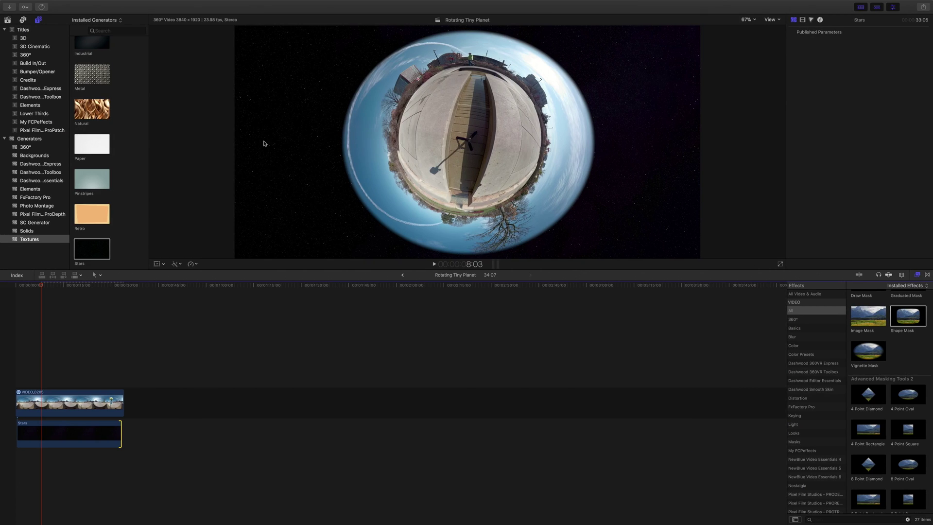